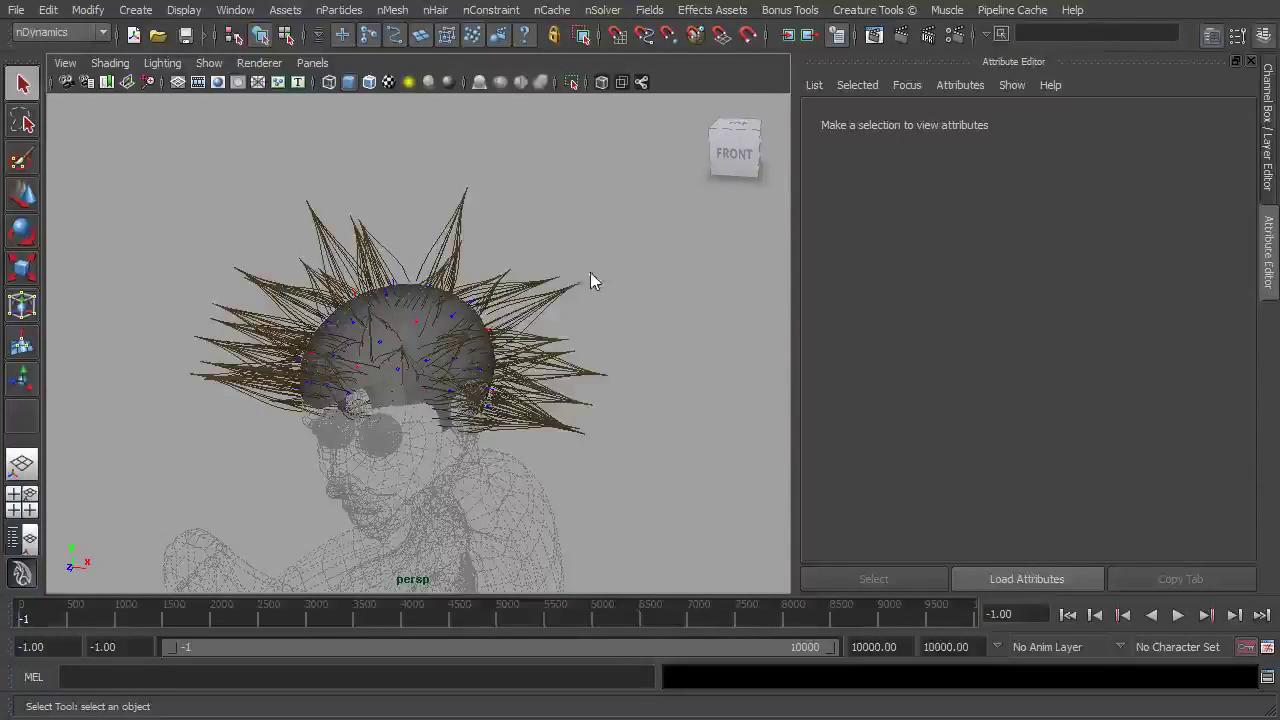
Select the head's hair system and show its Dynamic Properties: Stretch/Compression Resistance 10, Bend Resistance 1
left_click_drag(612, 248, 556, 307)
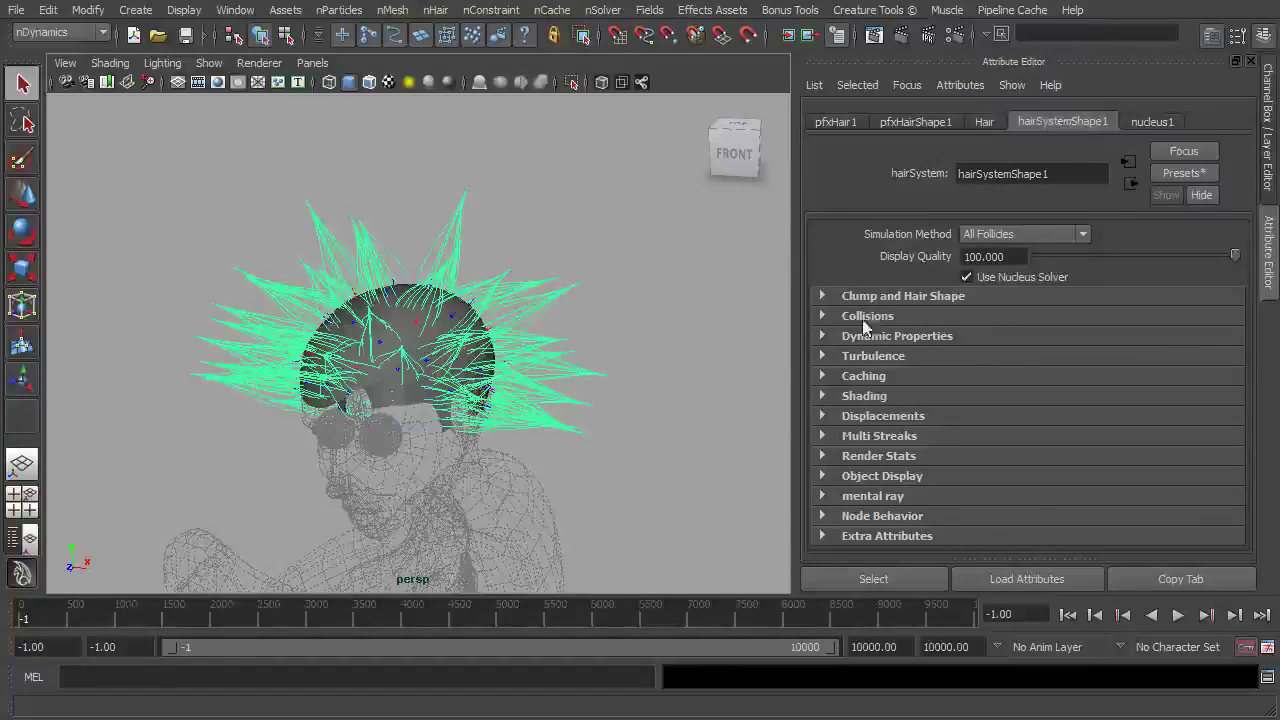
left_click(882, 295)
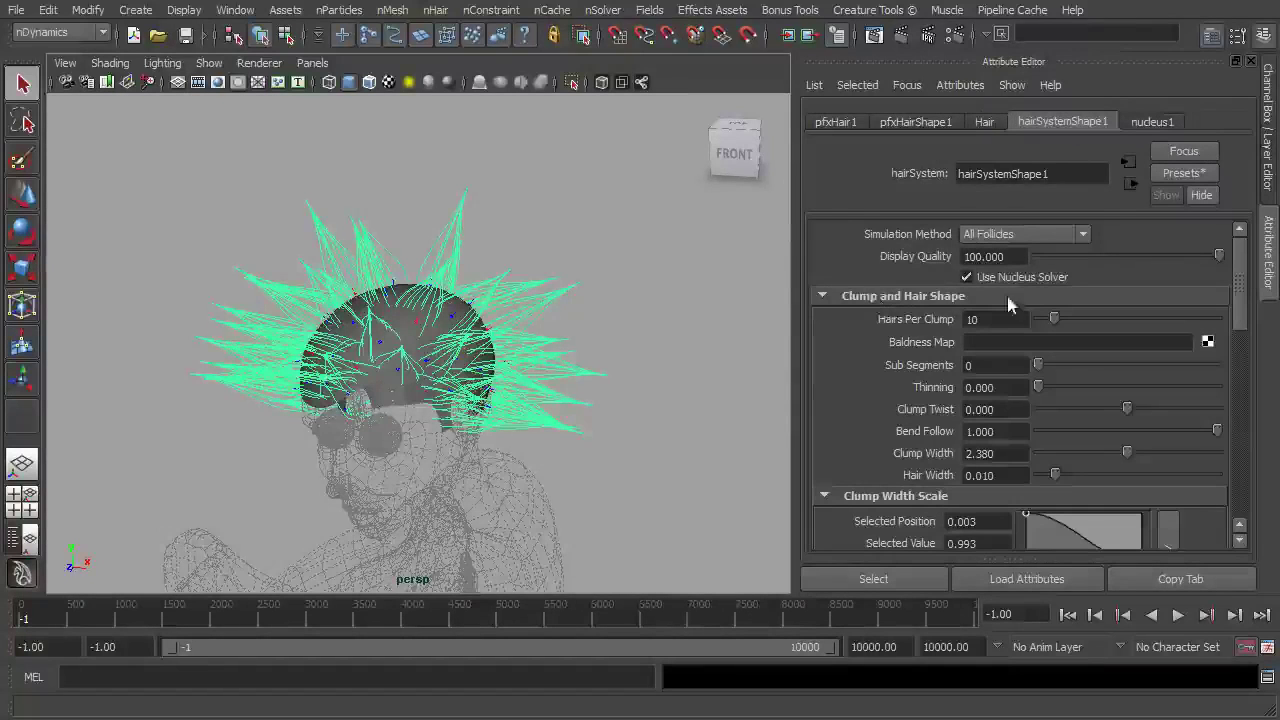
left_click(944, 295)
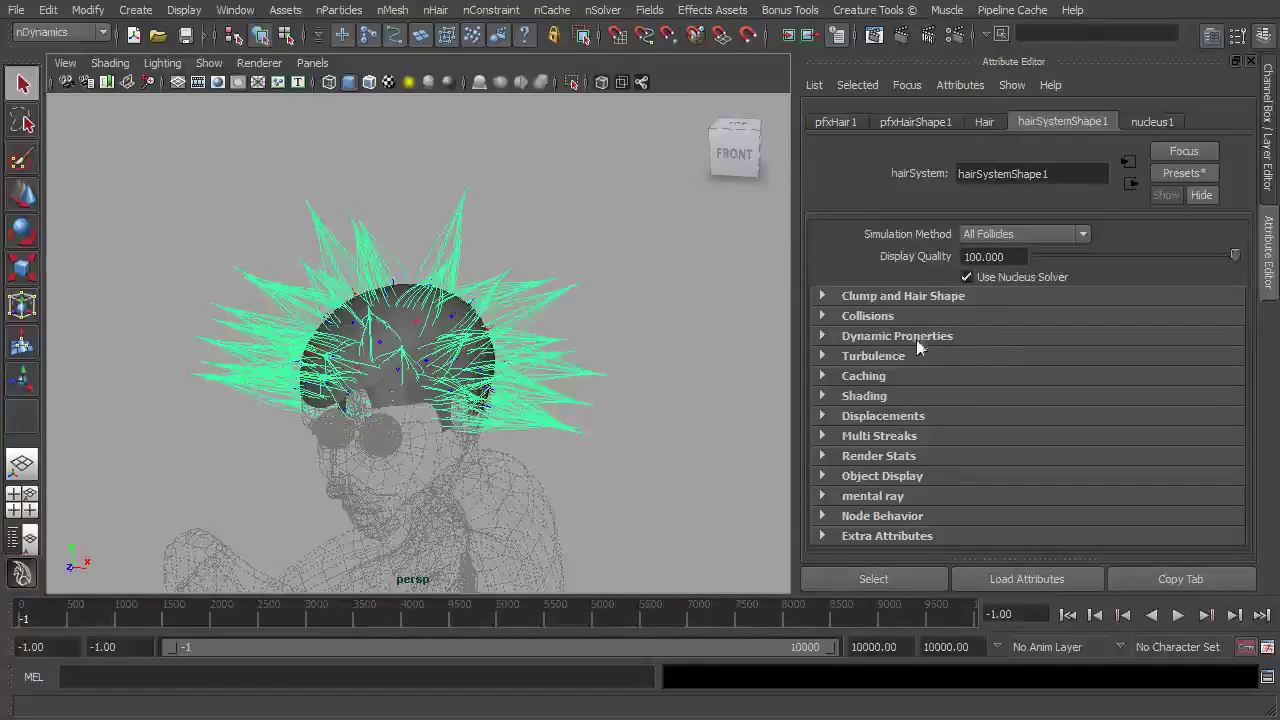
left_click(962, 339)
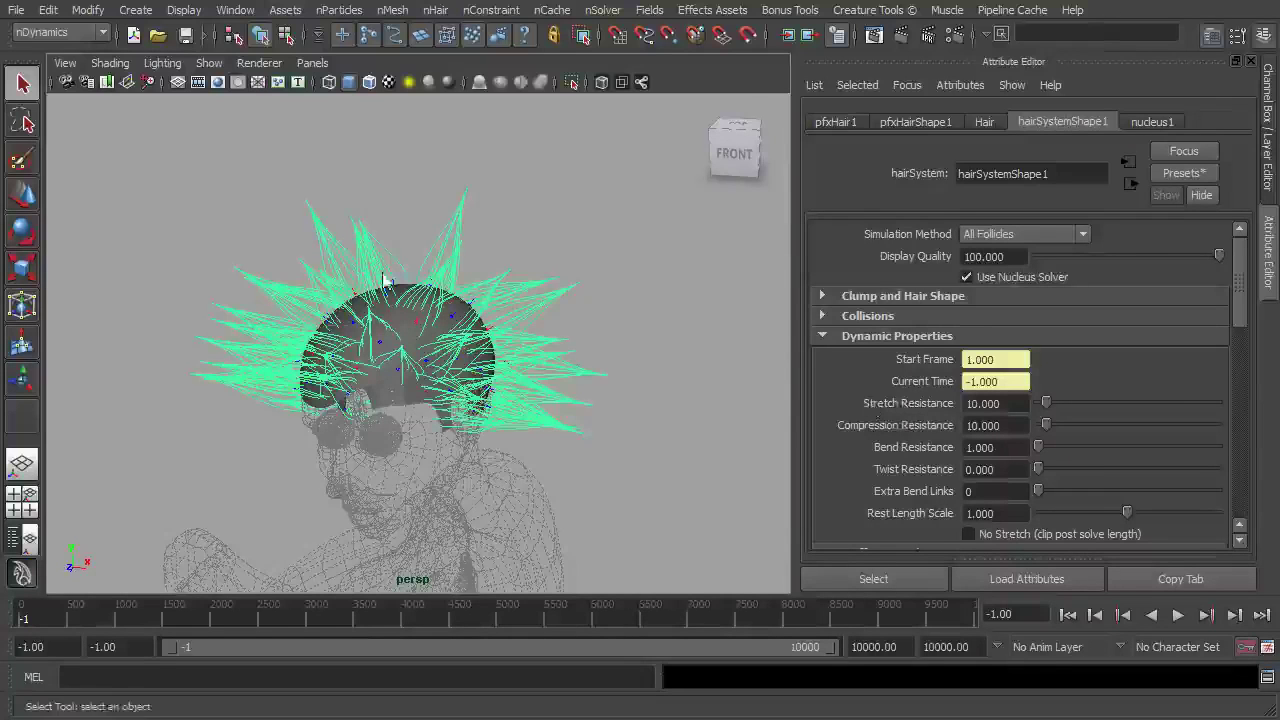
Run nSolver Interactive Playback so the strands droop around the head, then scroll to Stiffness Scale
left_click_drag(631, 371, 649, 323, "alt")
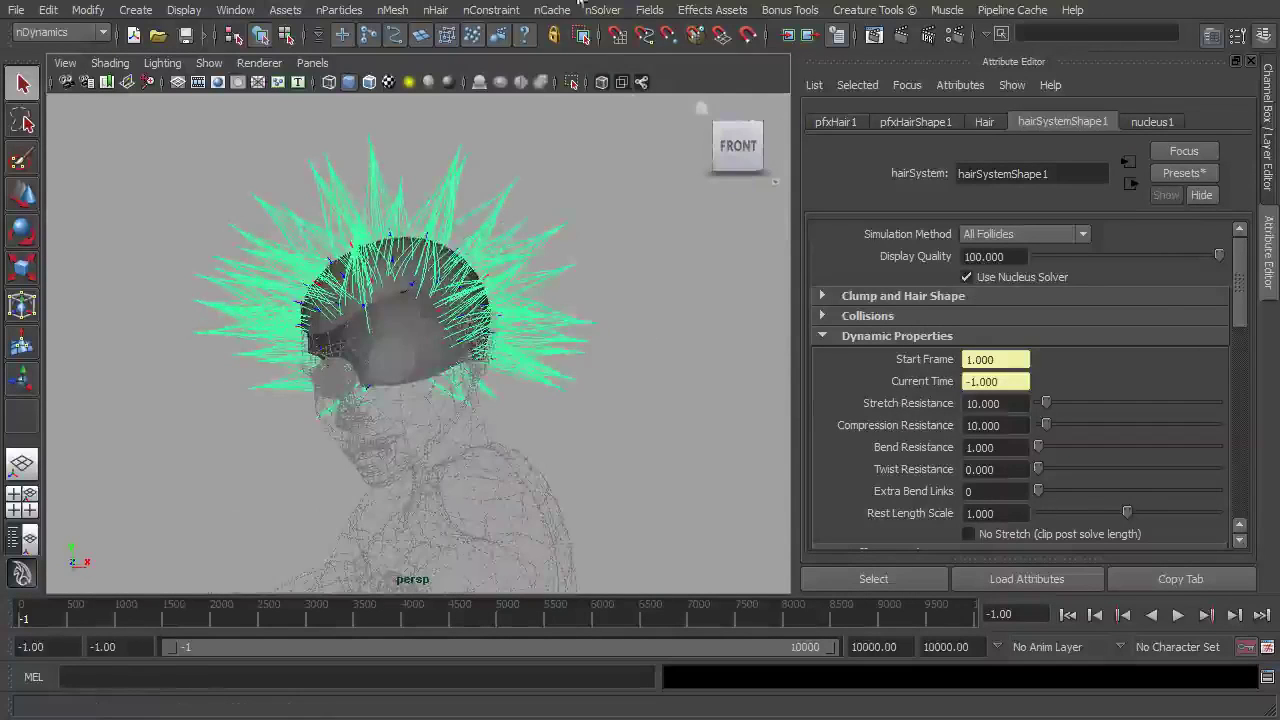
left_click(602, 11)
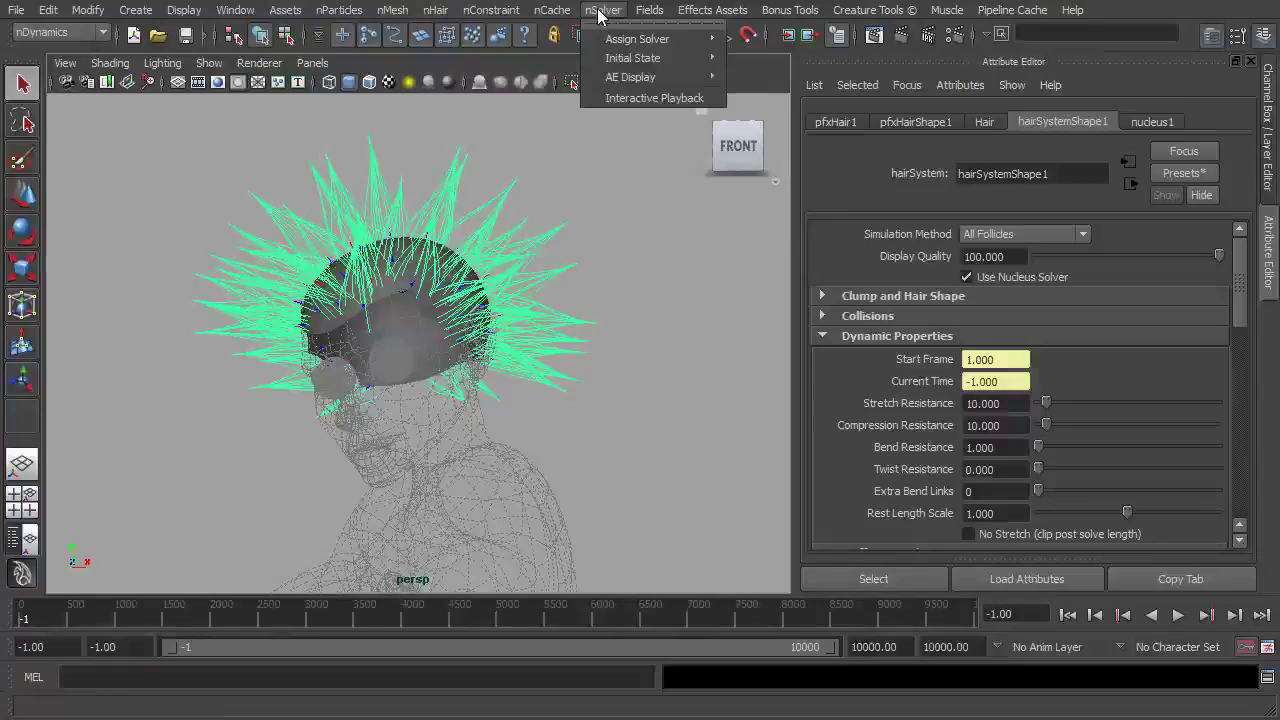
left_click(659, 98)
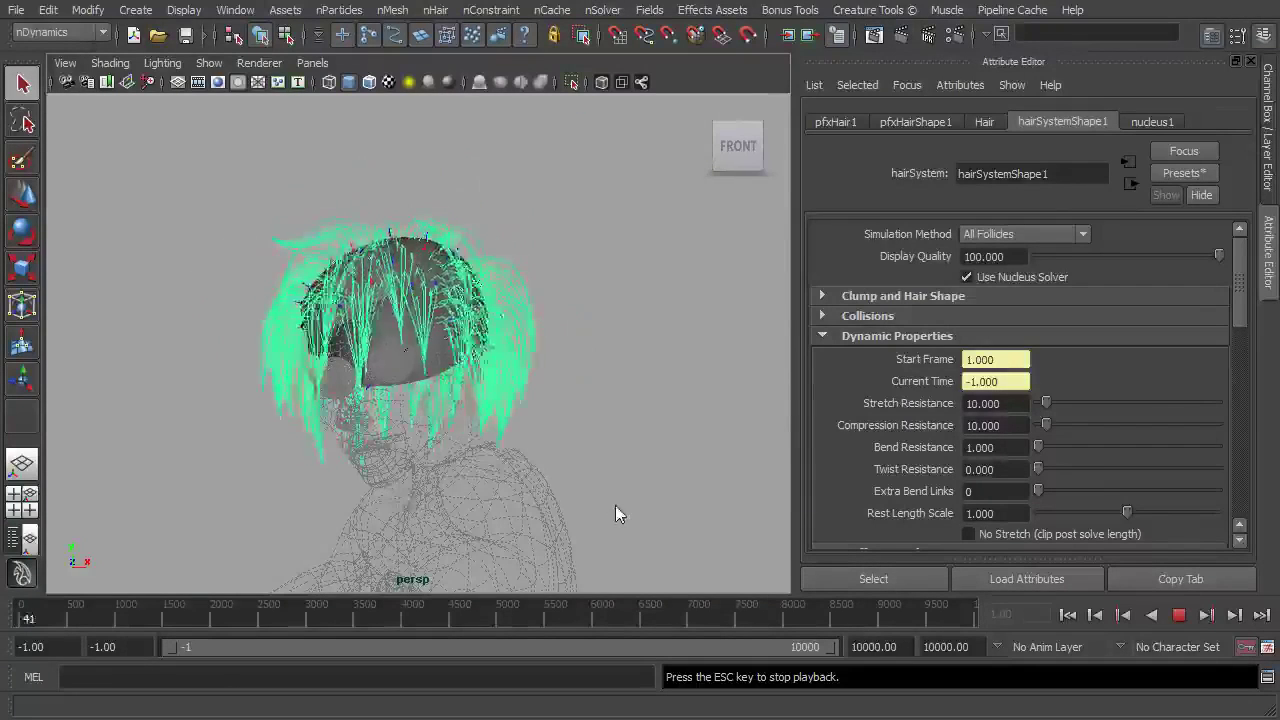
left_click_drag(622, 294, 608, 312, "alt")
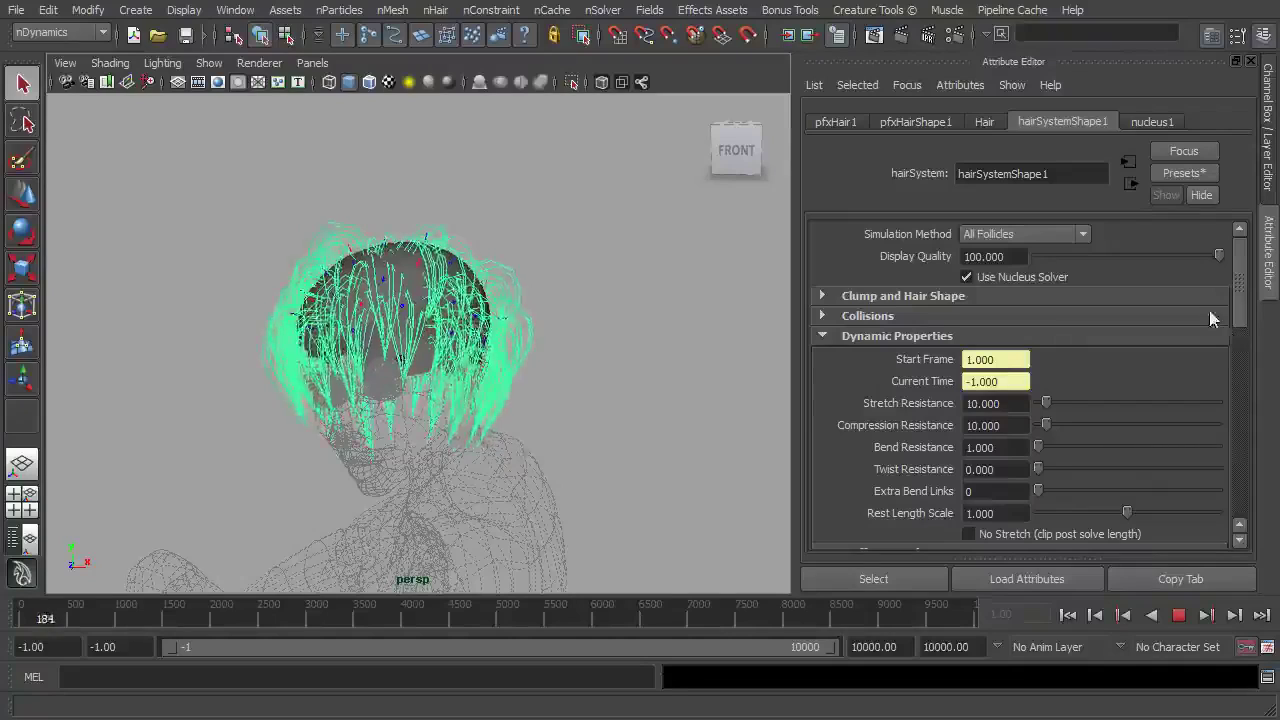
left_click_drag(1239, 303, 1245, 331)
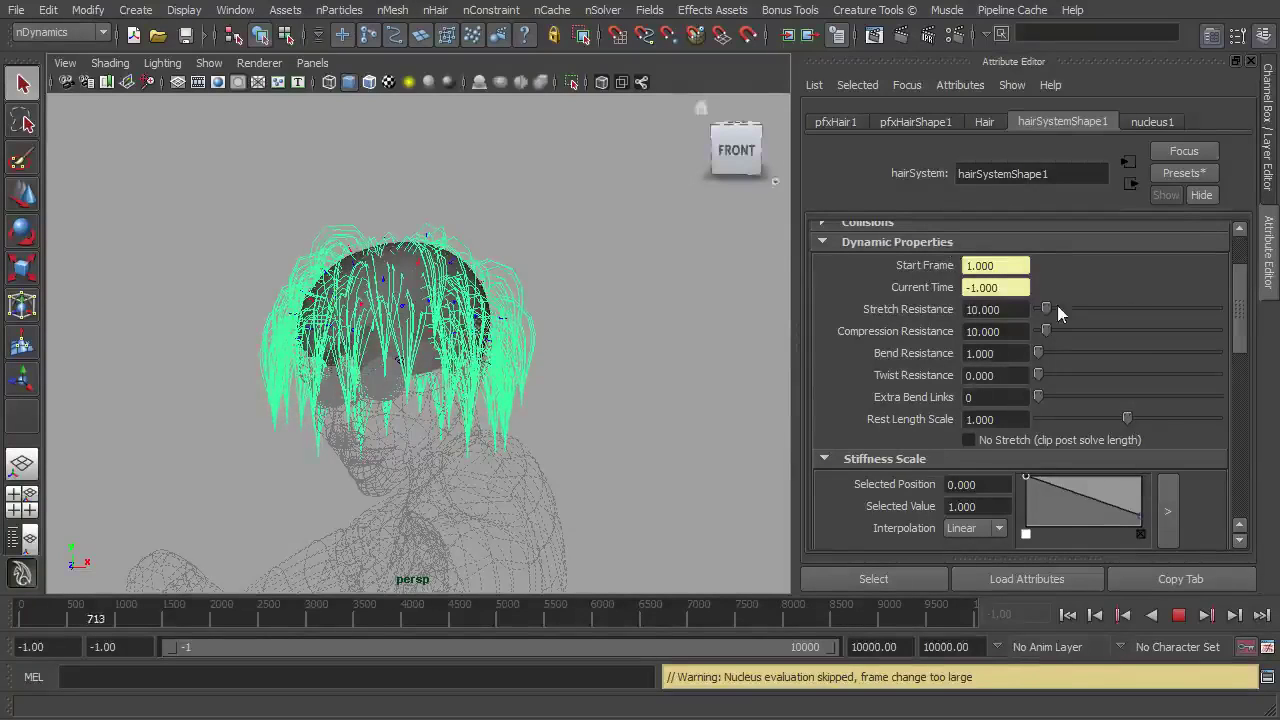
mouse_move(1051, 307)
left_mouse_down()
mouse_move(1197, 310)
mouse_move(989, 305)
mouse_move(1049, 303)
mouse_move(1032, 303)
left_mouse_up()
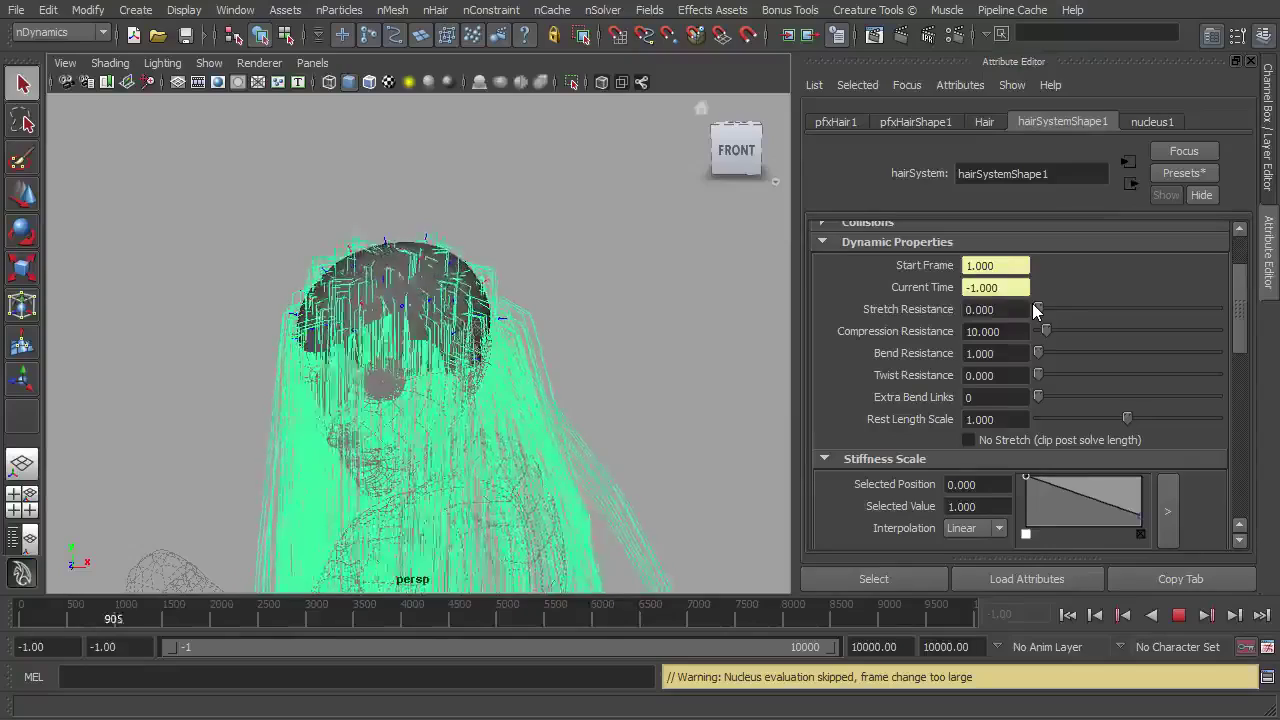
double_click(995, 310)
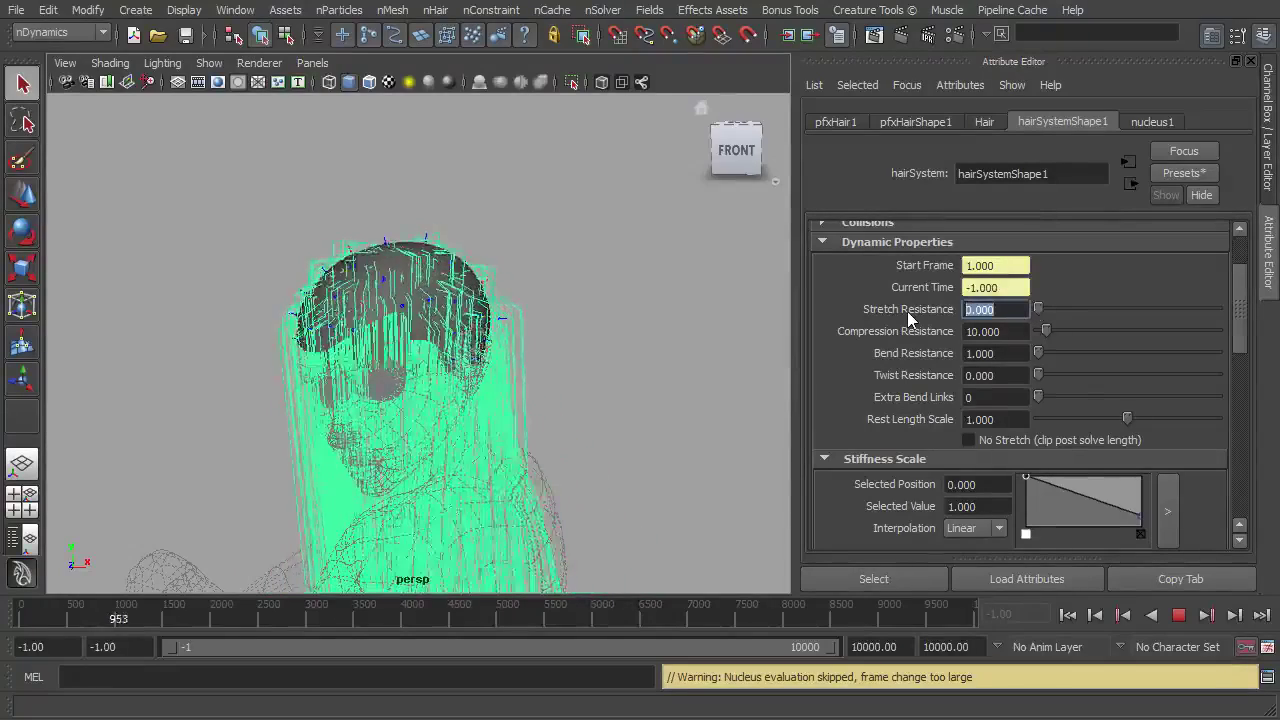
type("10")
key("Return")
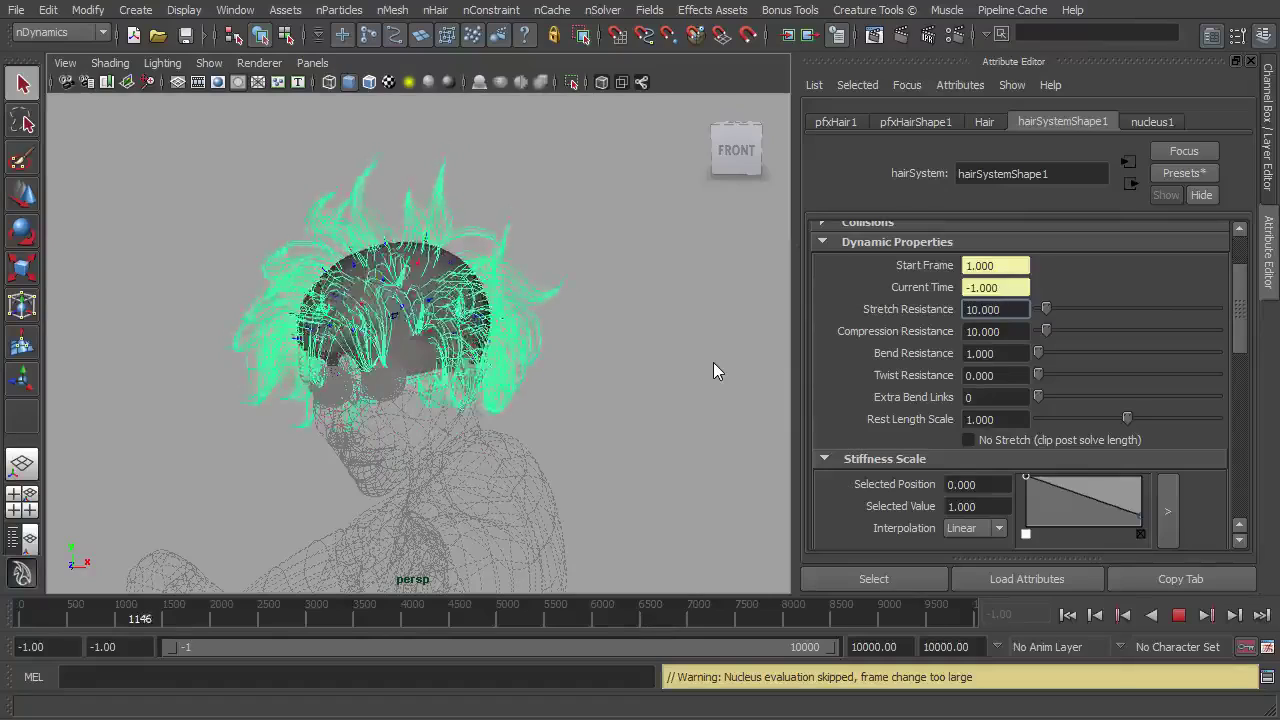
left_click(993, 381)
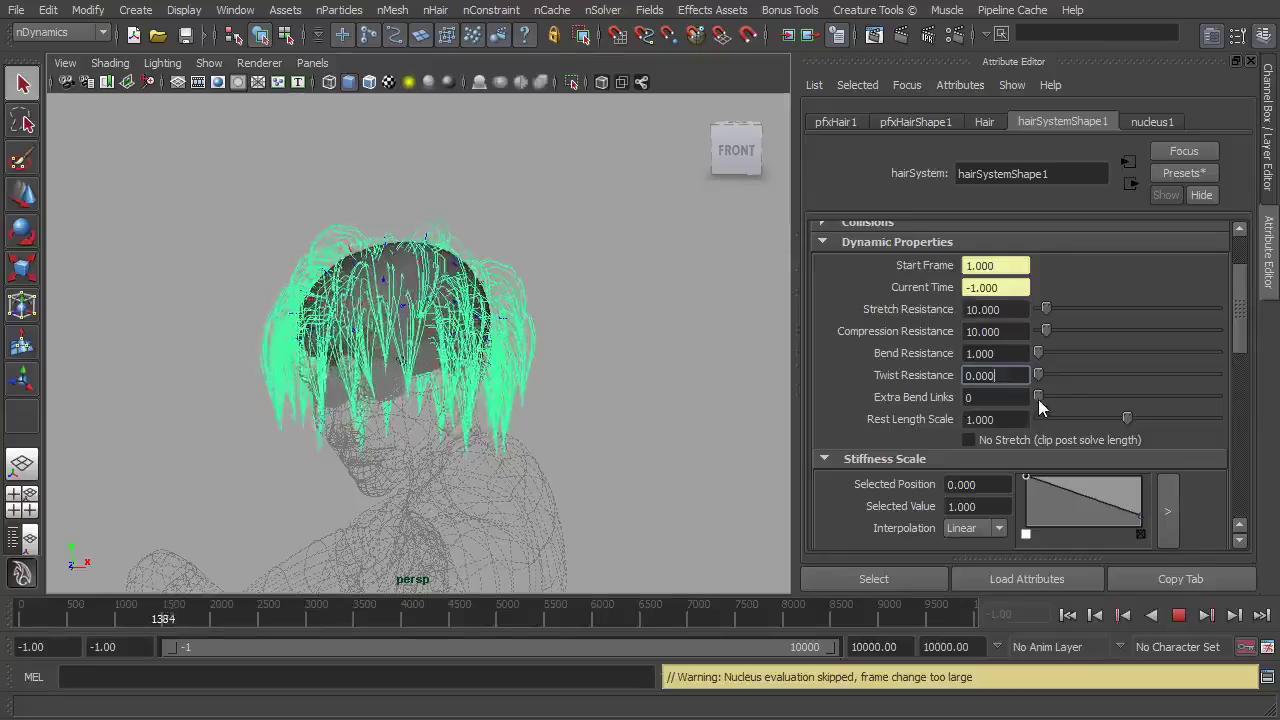
left_click_drag(1038, 399, 1151, 396)
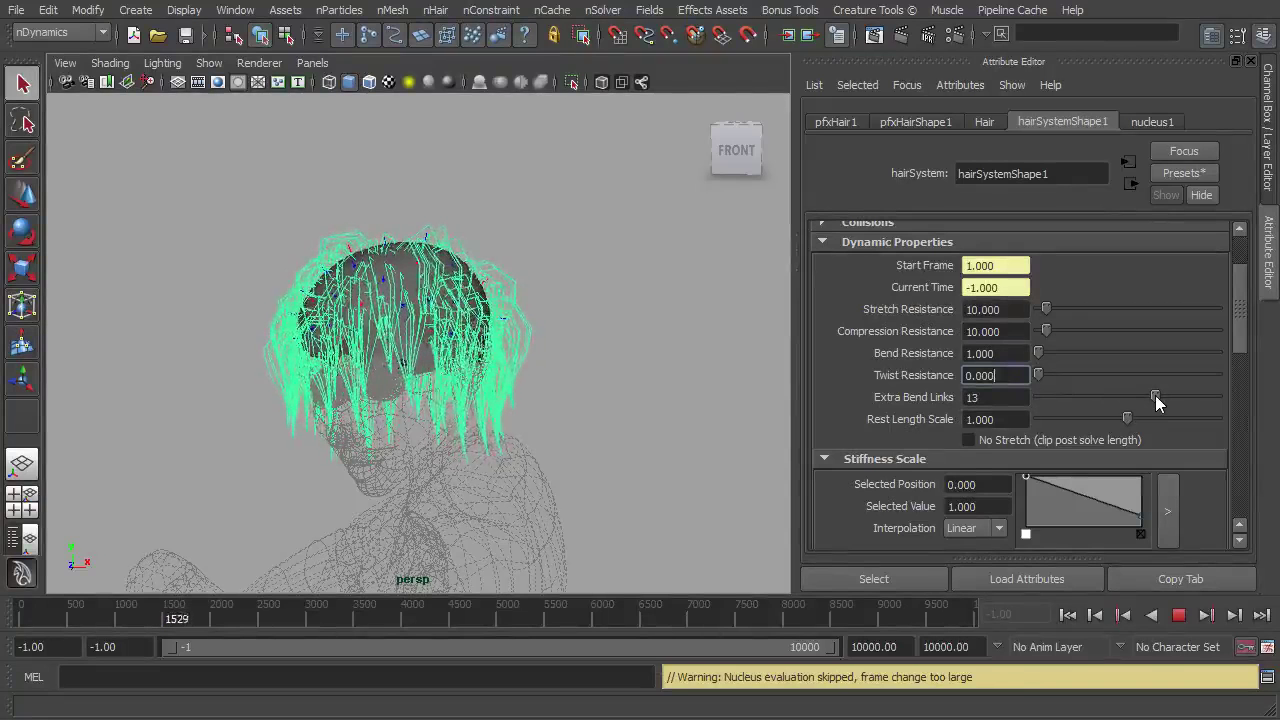
left_click_drag(1155, 395, 1028, 397)
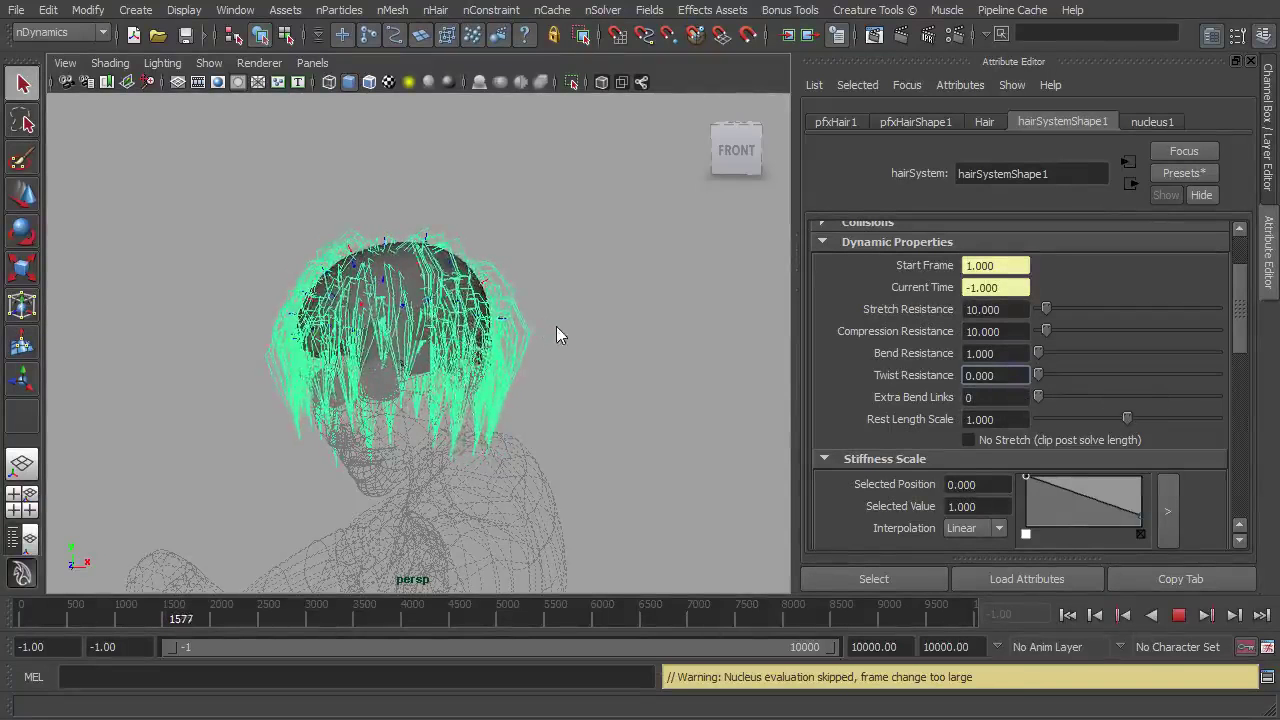
left_click_drag(1236, 324, 1224, 372)
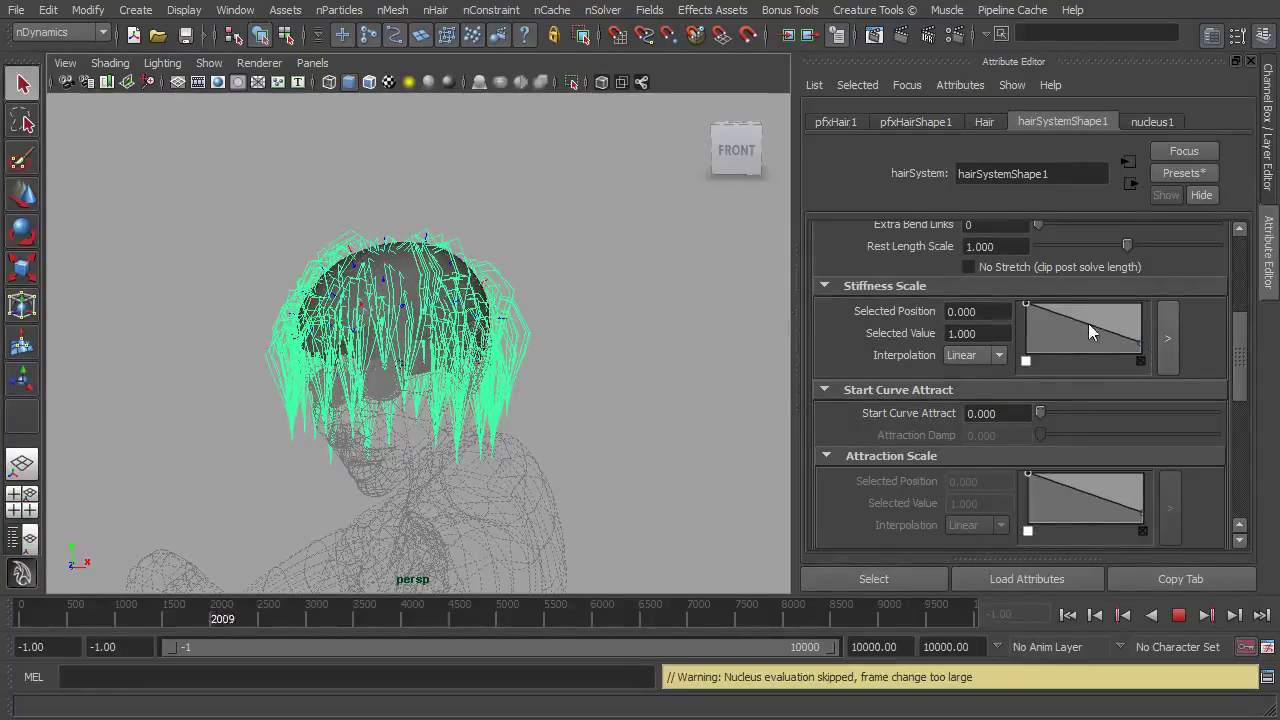
mouse_move(1088, 323)
left_mouse_down()
mouse_move(1099, 308)
mouse_move(1078, 345)
mouse_move(1086, 329)
left_mouse_up()
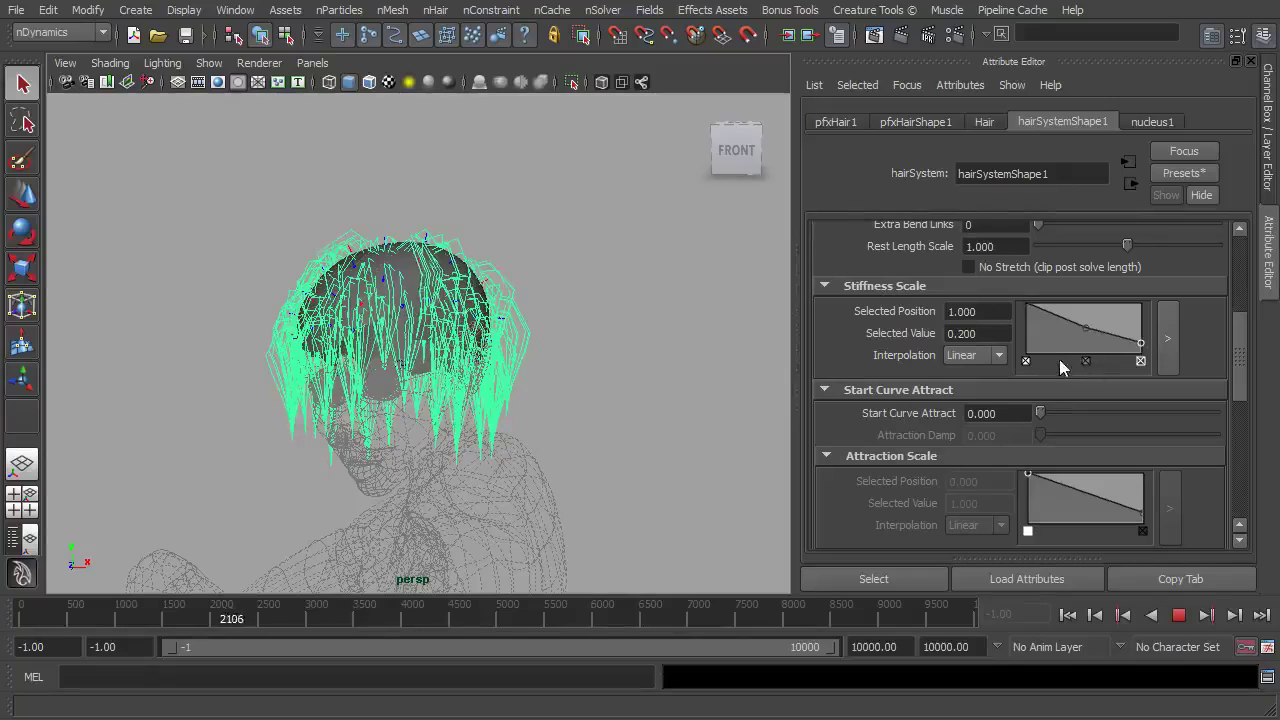
left_click(1087, 360)
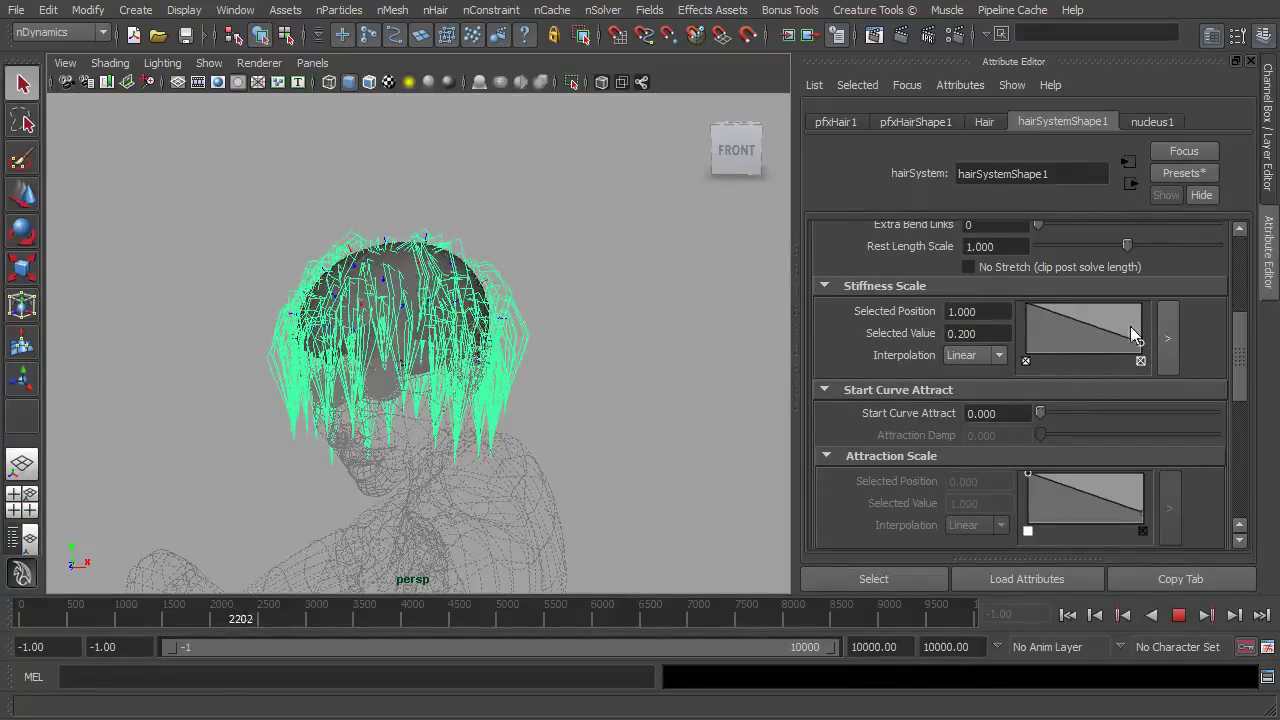
left_click_drag(1245, 362, 1242, 389)
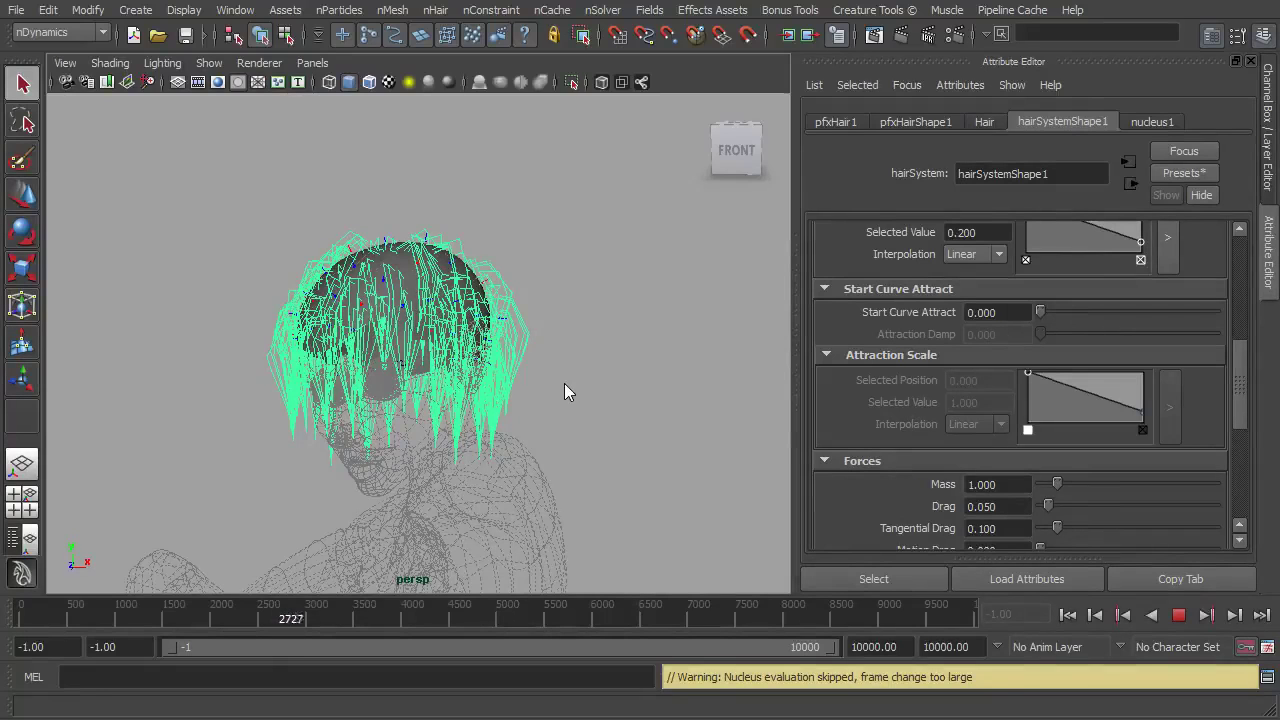
Stop the simulation, rewind to the start, and restart Interactive Playback
left_click(1176, 617)
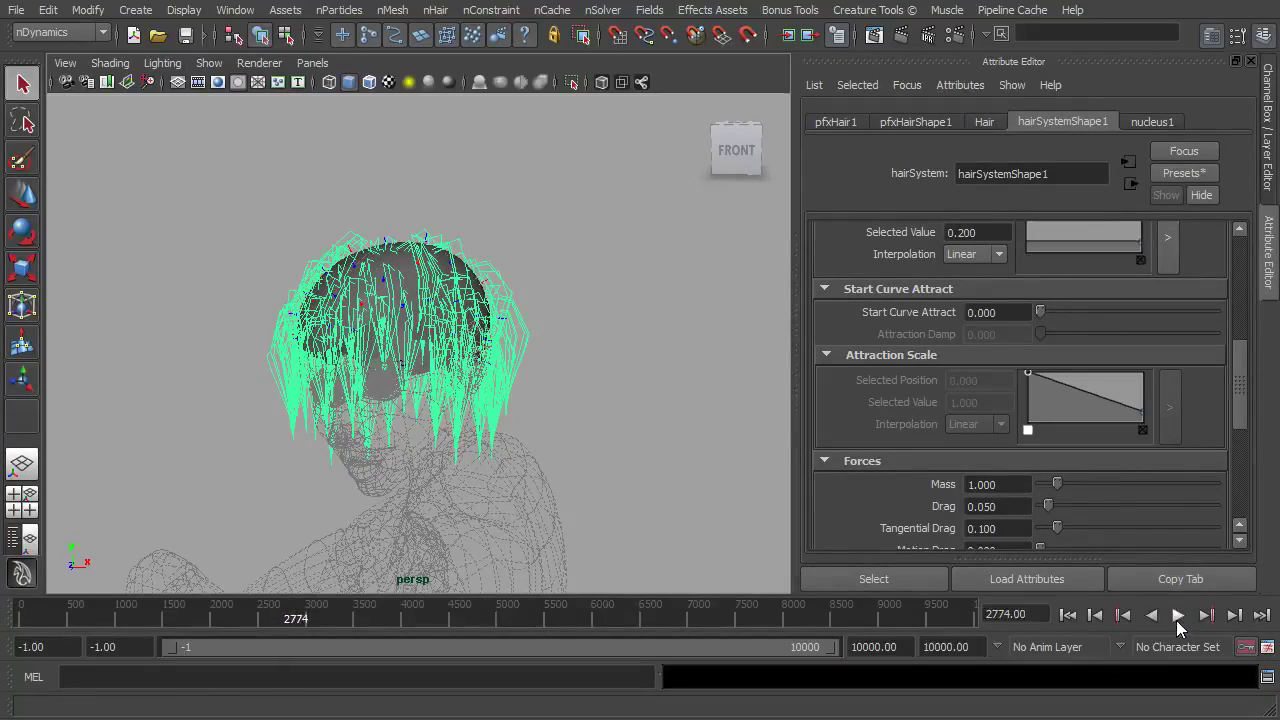
left_click(1066, 616)
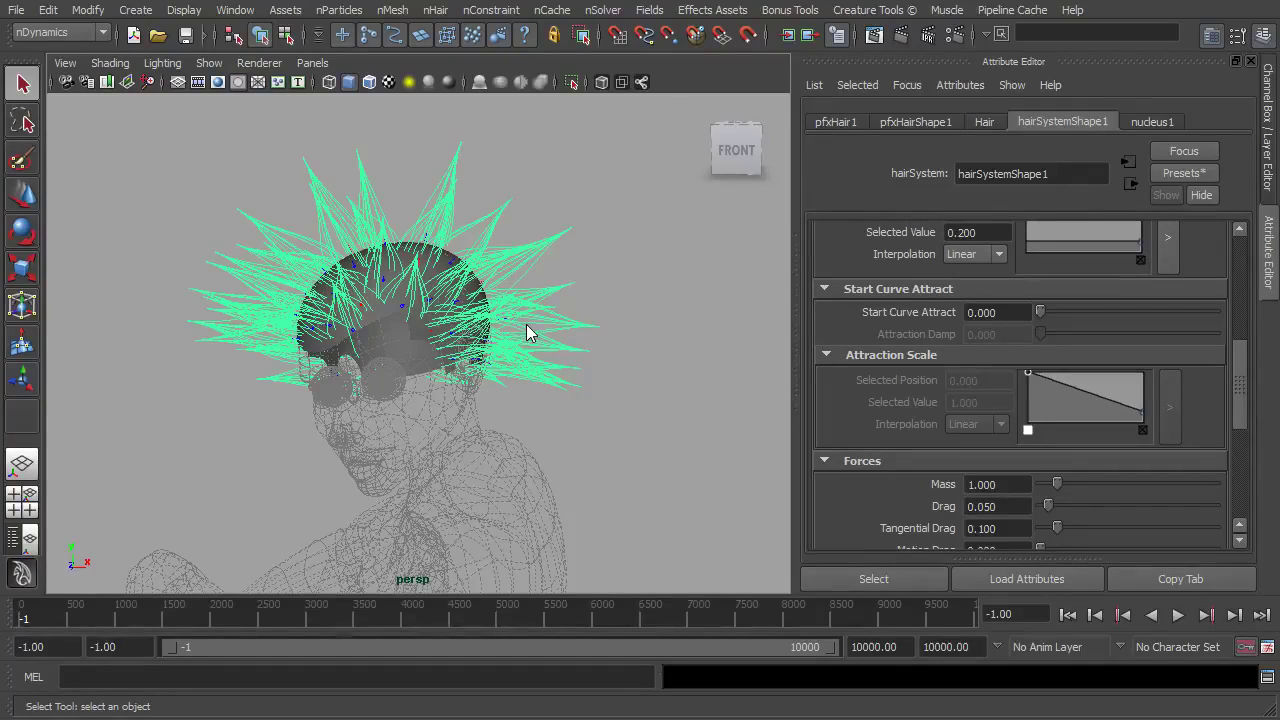
left_click(619, 18)
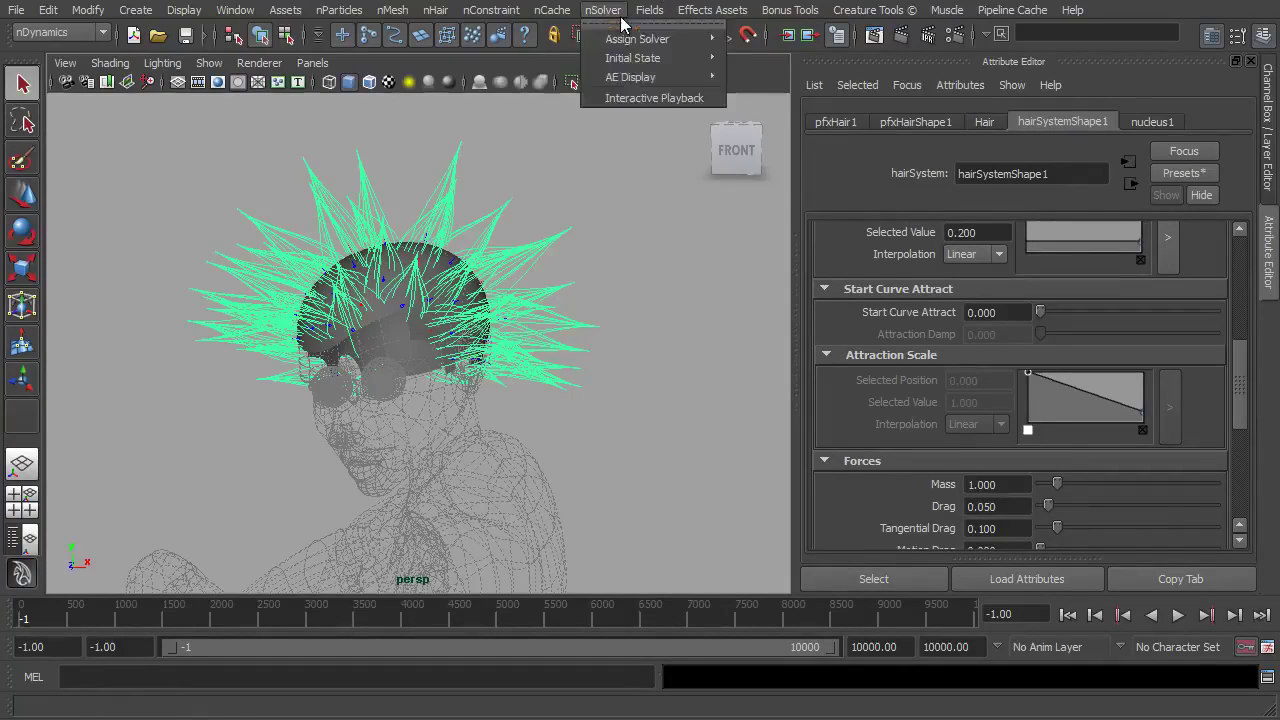
left_click(624, 100)
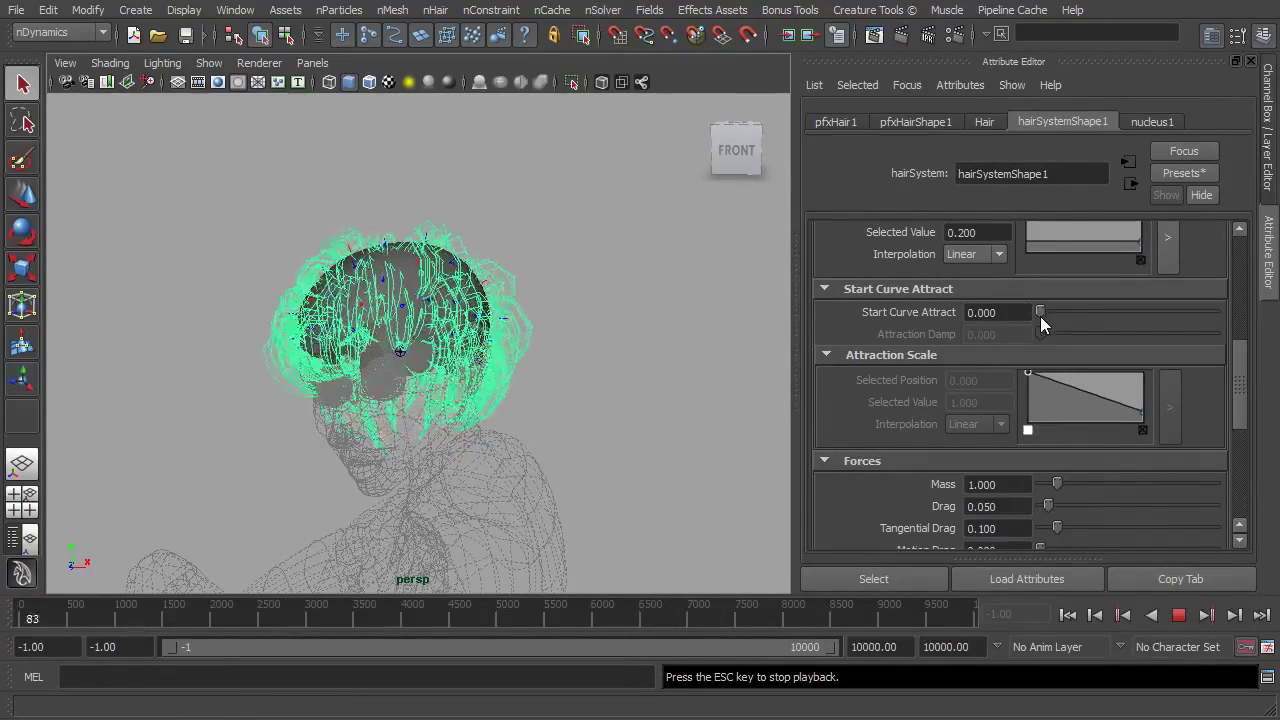
Set hairSystemShape1 Start Curve Attract to 0.005 and scroll down to Forces
left_click_drag(1042, 312, 1044, 312)
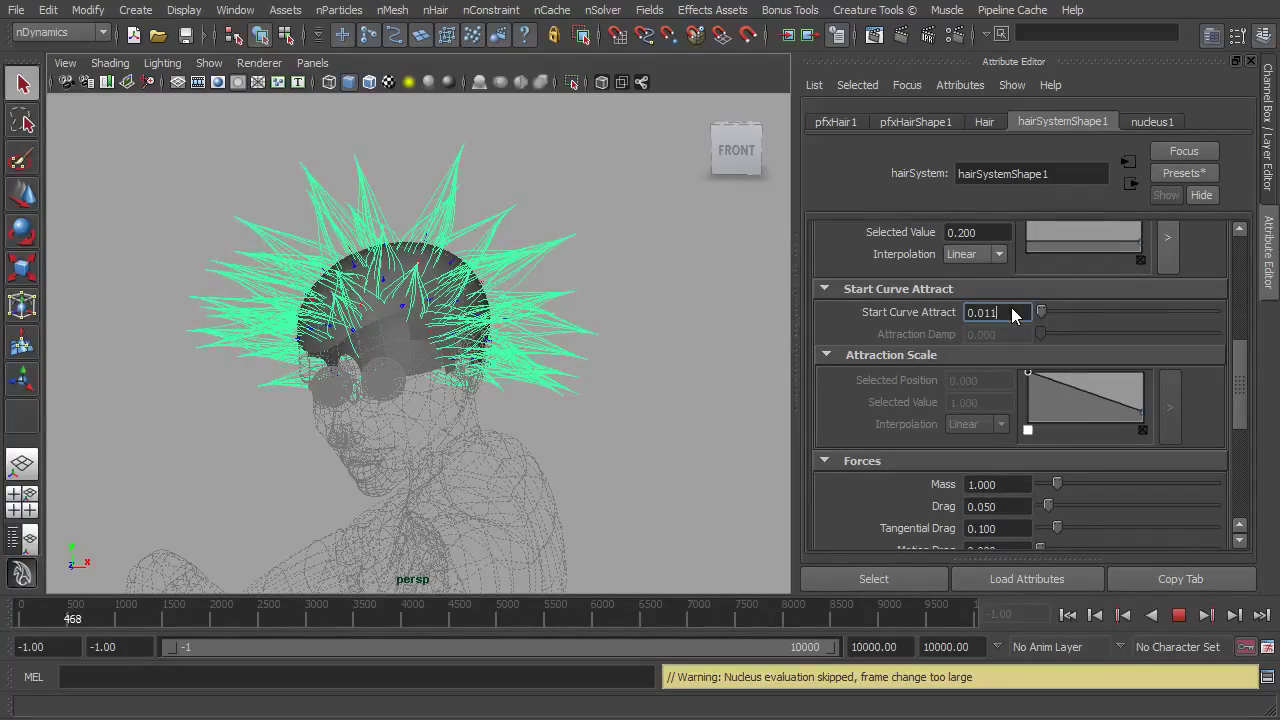
type("05")
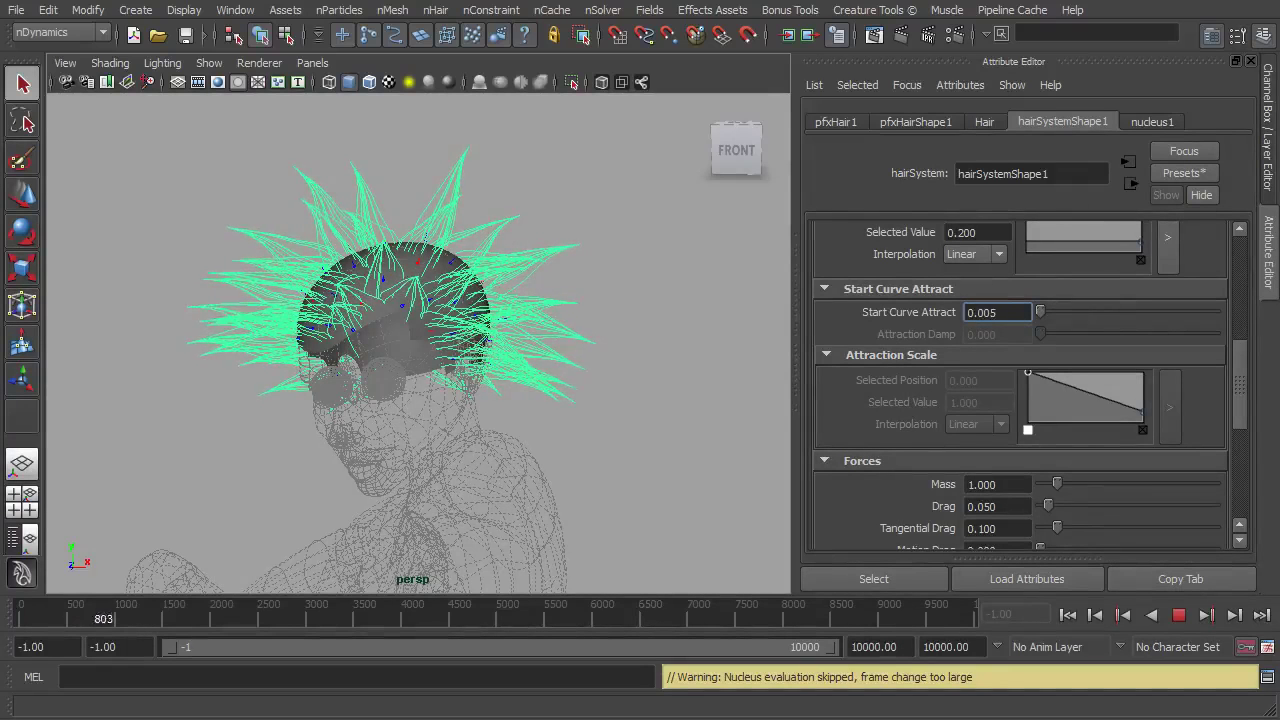
left_click_drag(1245, 387, 1250, 427)
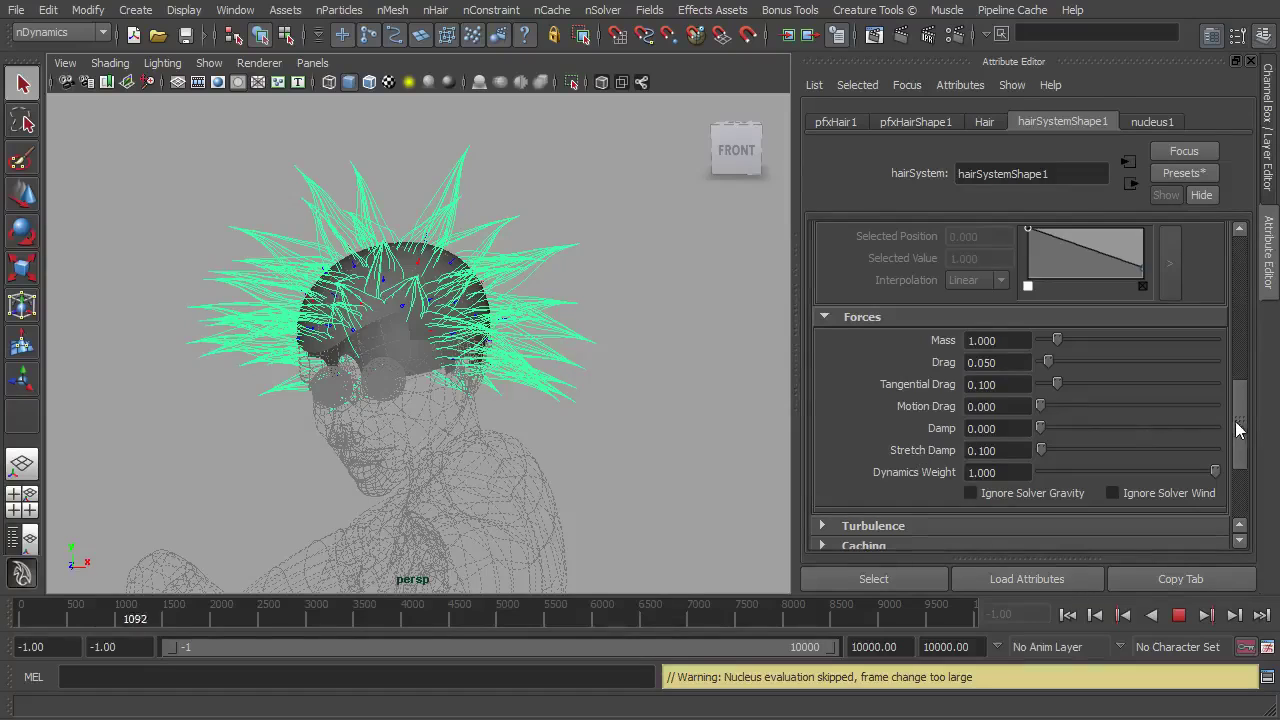
Set Start Curve Attract to 0.000 to free the hair from its start curves
left_click_drag(1240, 430, 1157, 375)
key("Return")
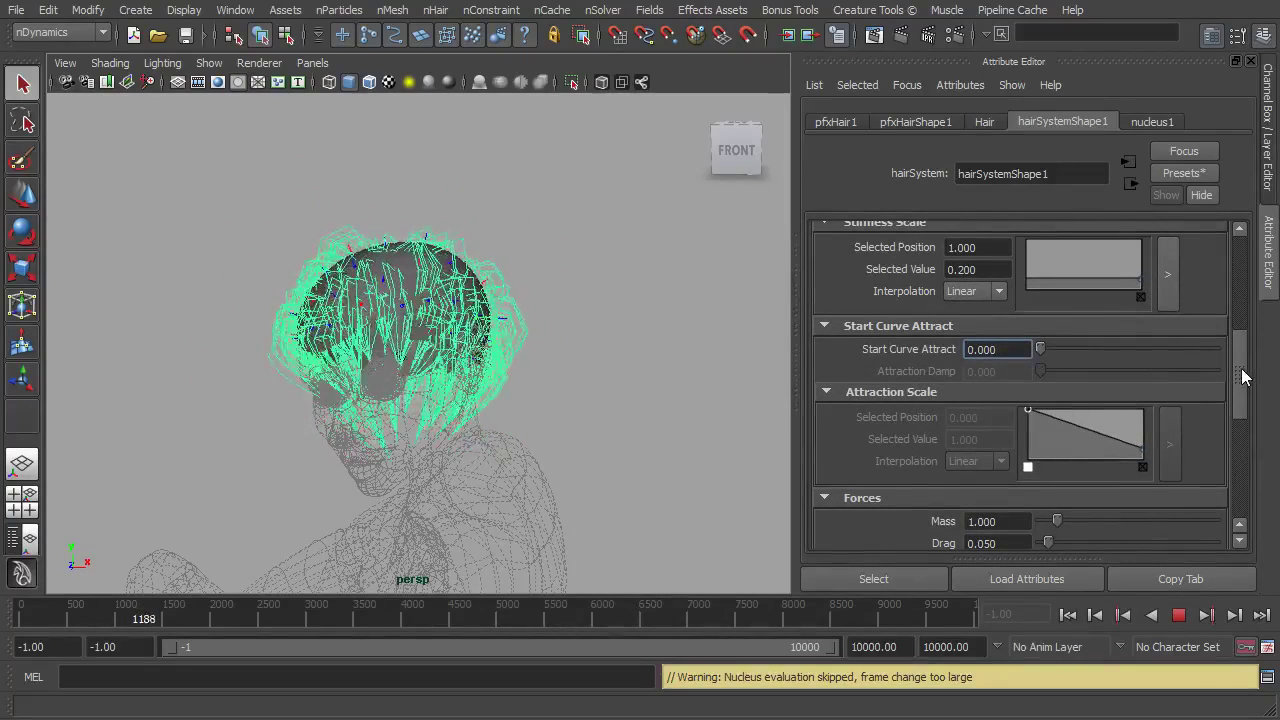
left_click_drag(1242, 372, 1228, 425)
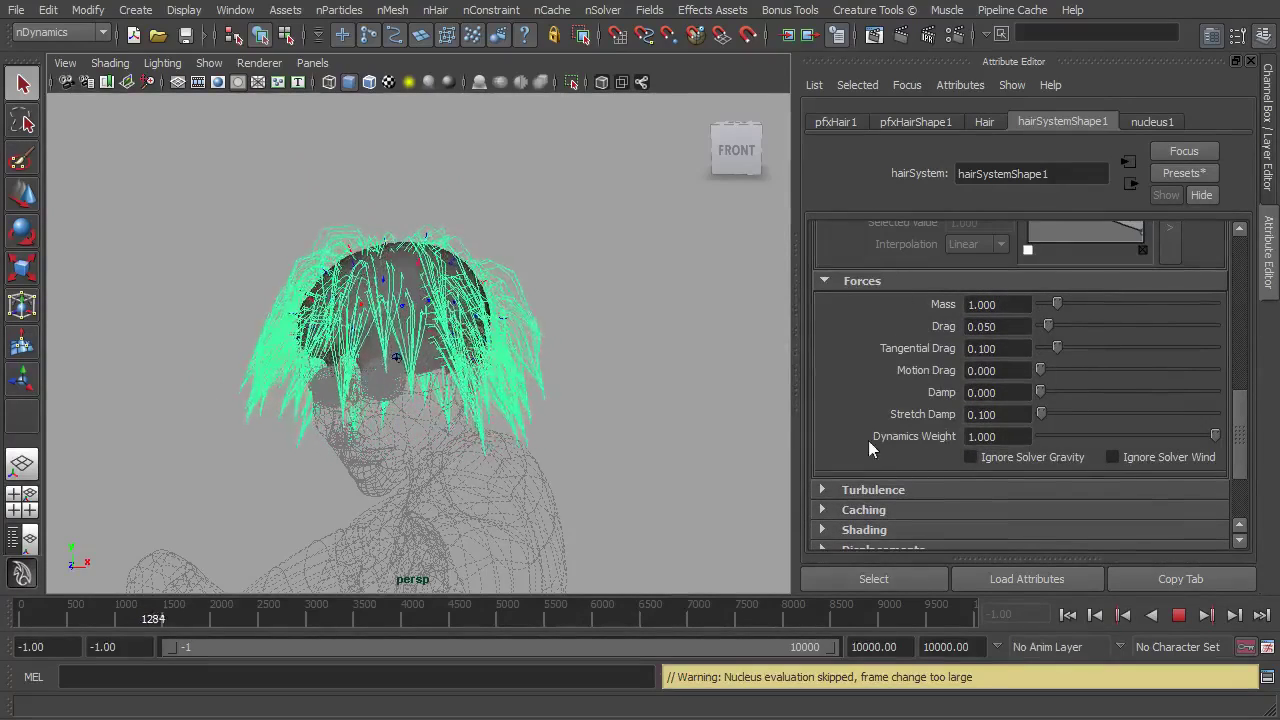
Set Turbulence to Intensity 1.0, Frequency 0.123 and Speed 0.190
left_click(866, 490)
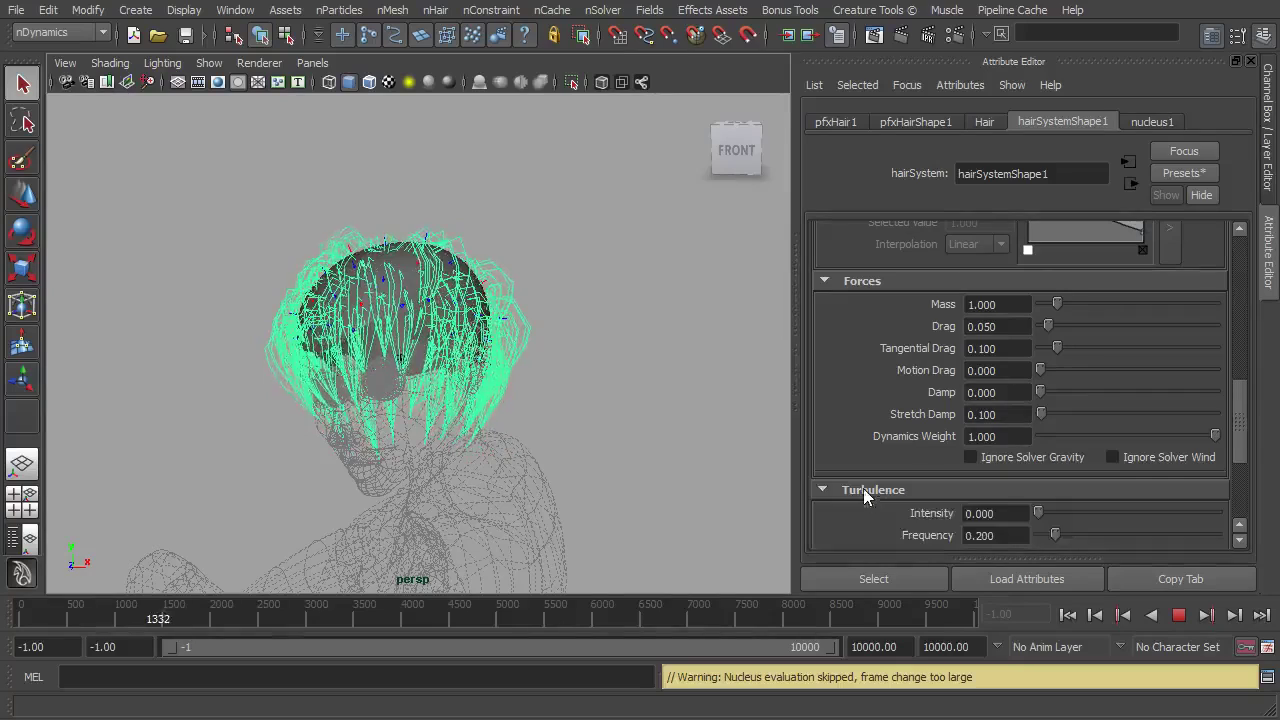
scroll(835, 395, "down", 2)
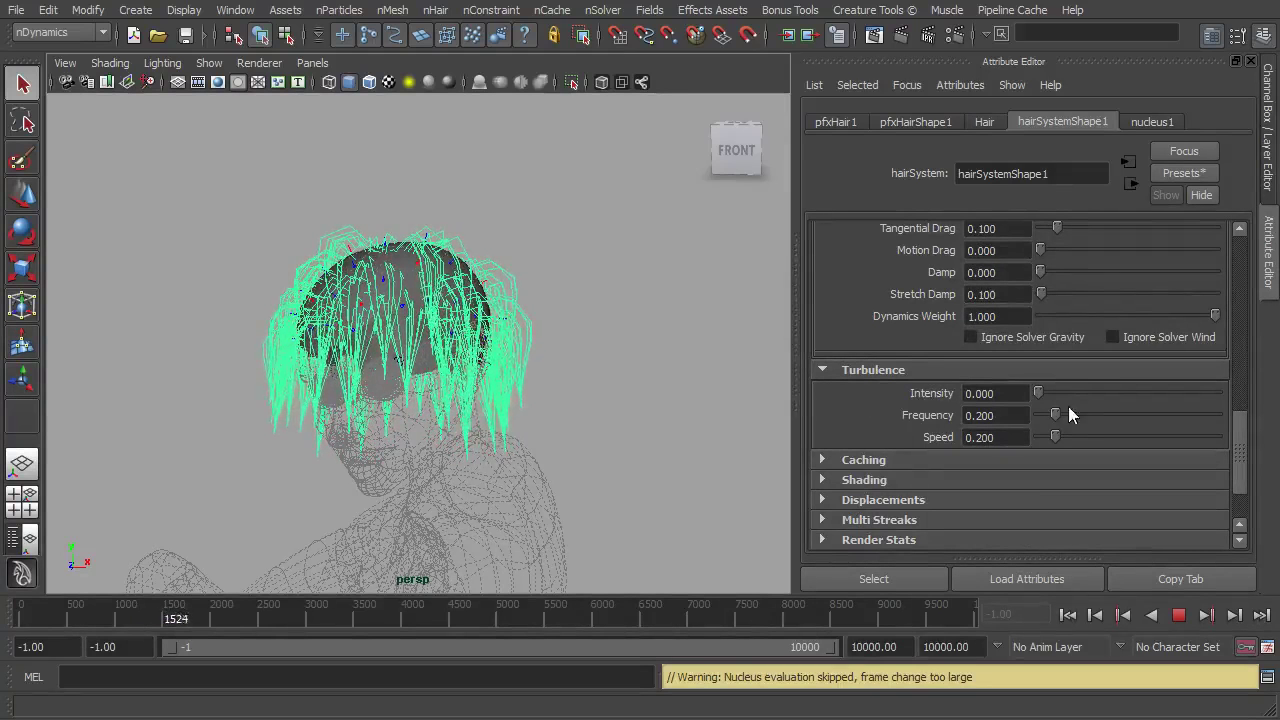
left_click_drag(1040, 394, 1217, 392)
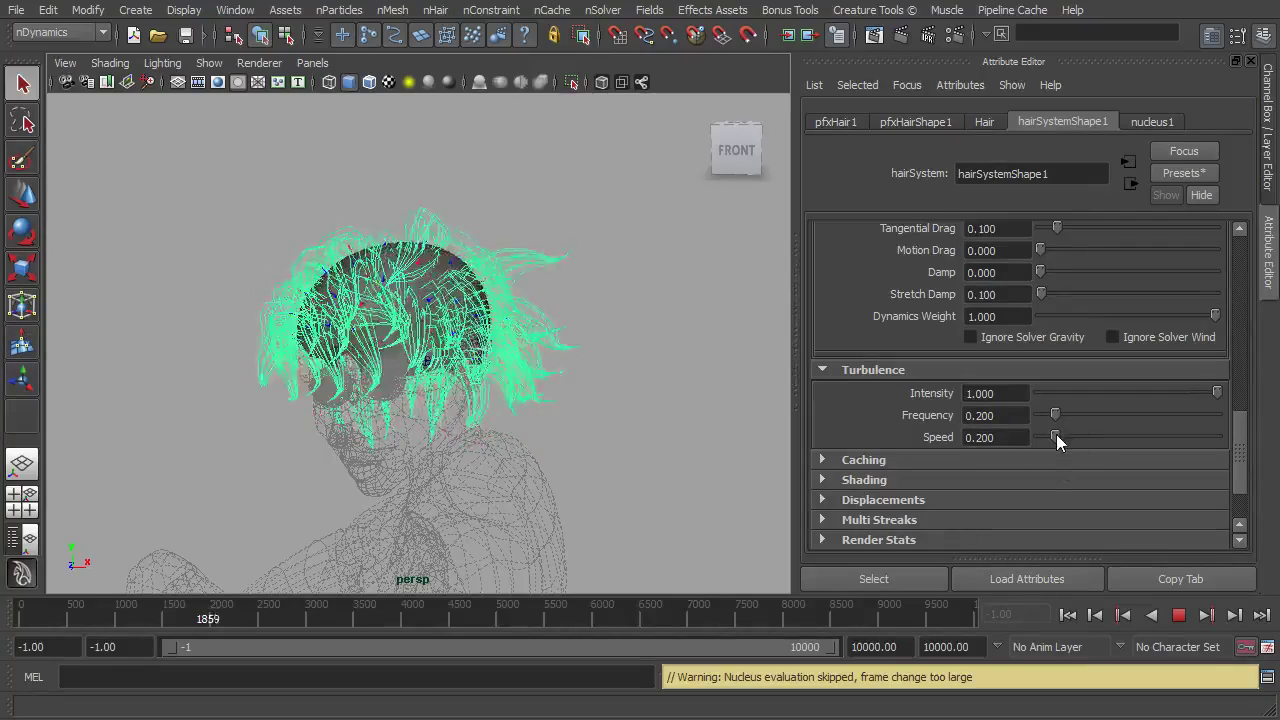
left_click_drag(1056, 434, 1218, 435)
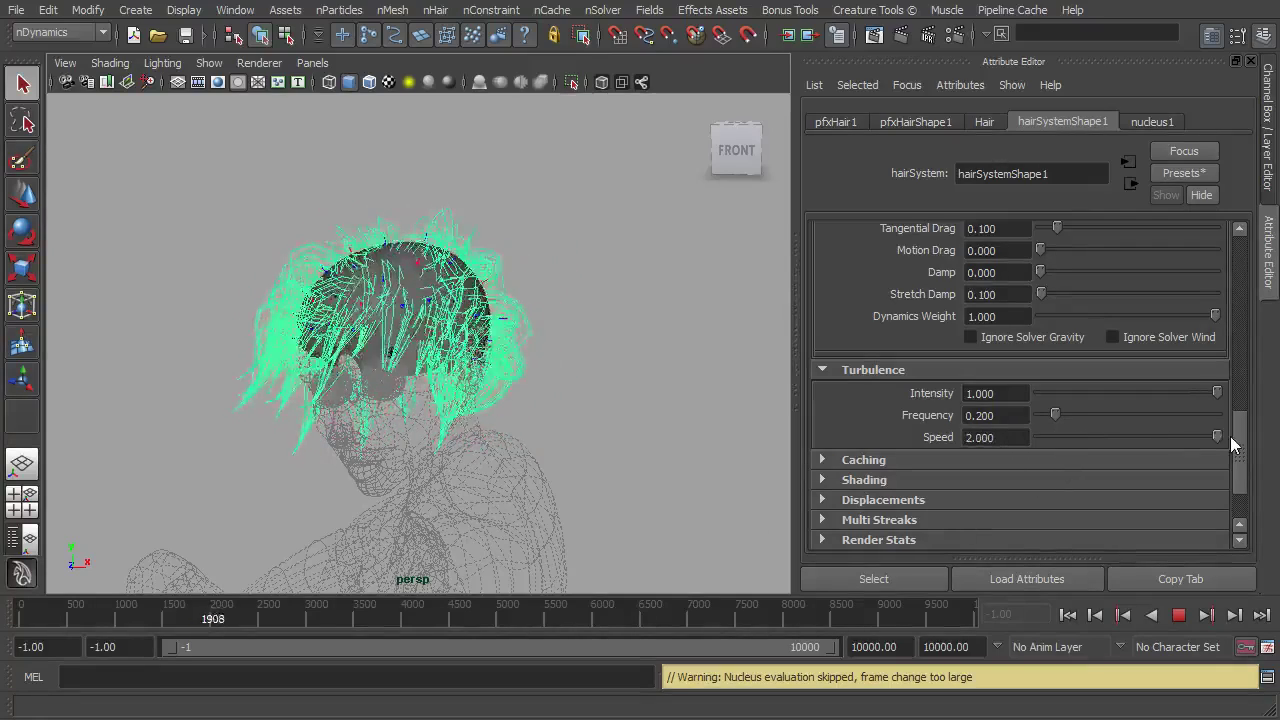
left_click_drag(1111, 438, 1048, 414)
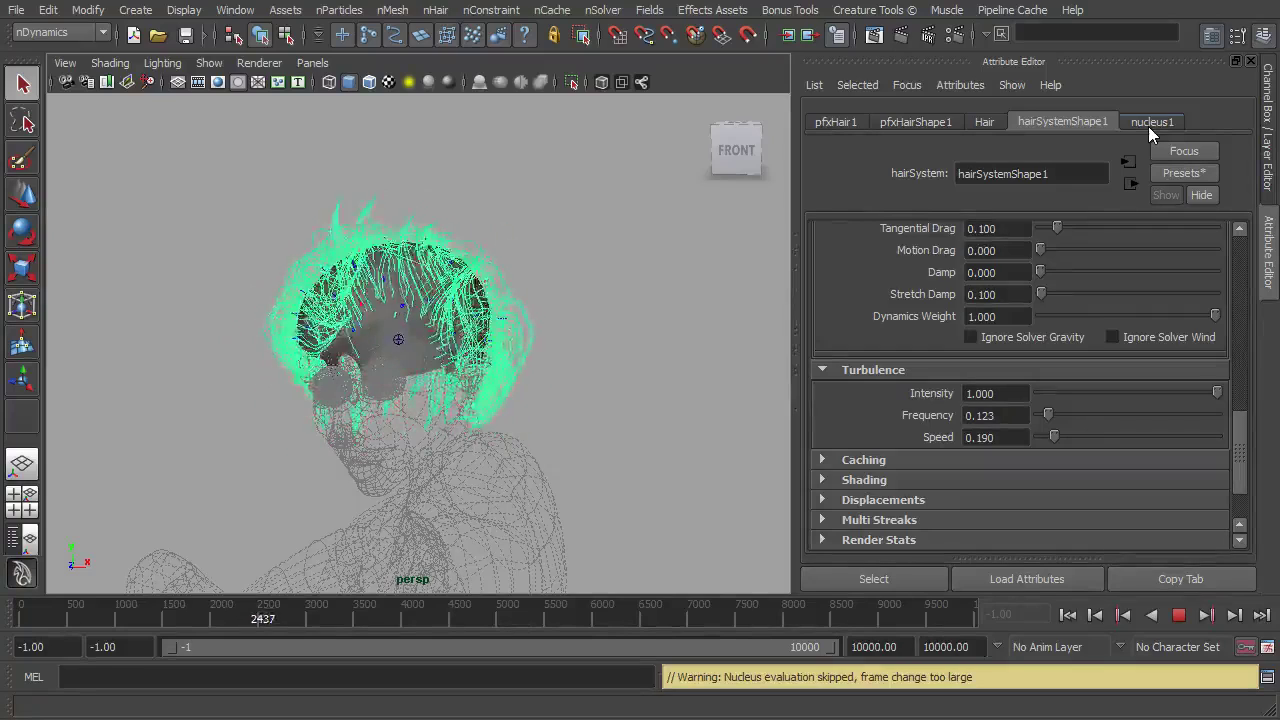
In nucleus1, raise Wind Speed to 43.575 so the hair blows sideways
left_click(1150, 123)
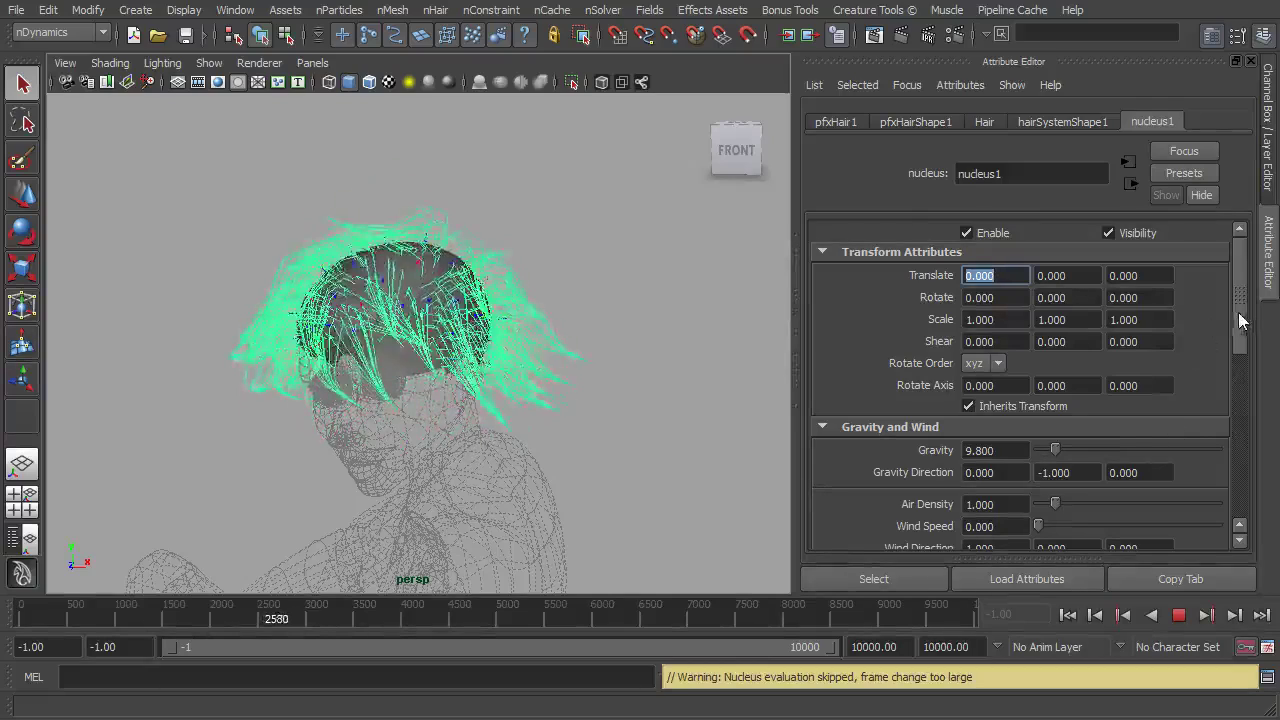
left_click(904, 256)
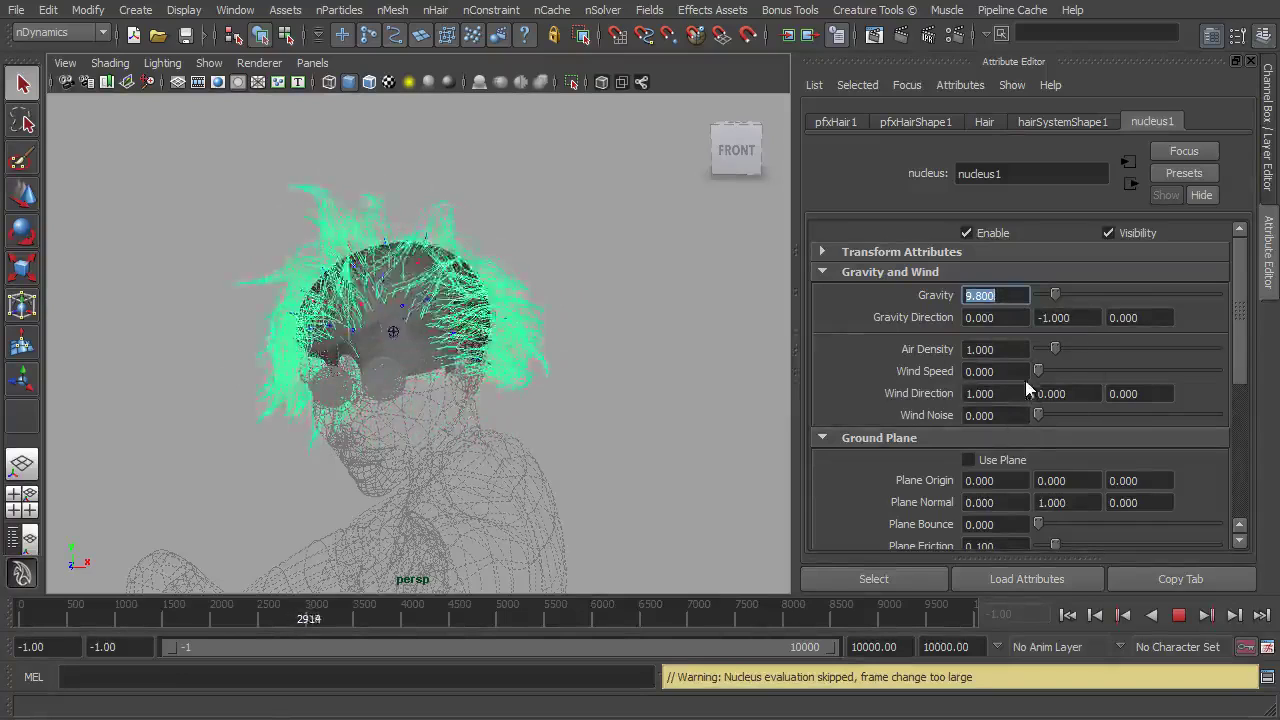
left_click_drag(1038, 373, 1196, 368)
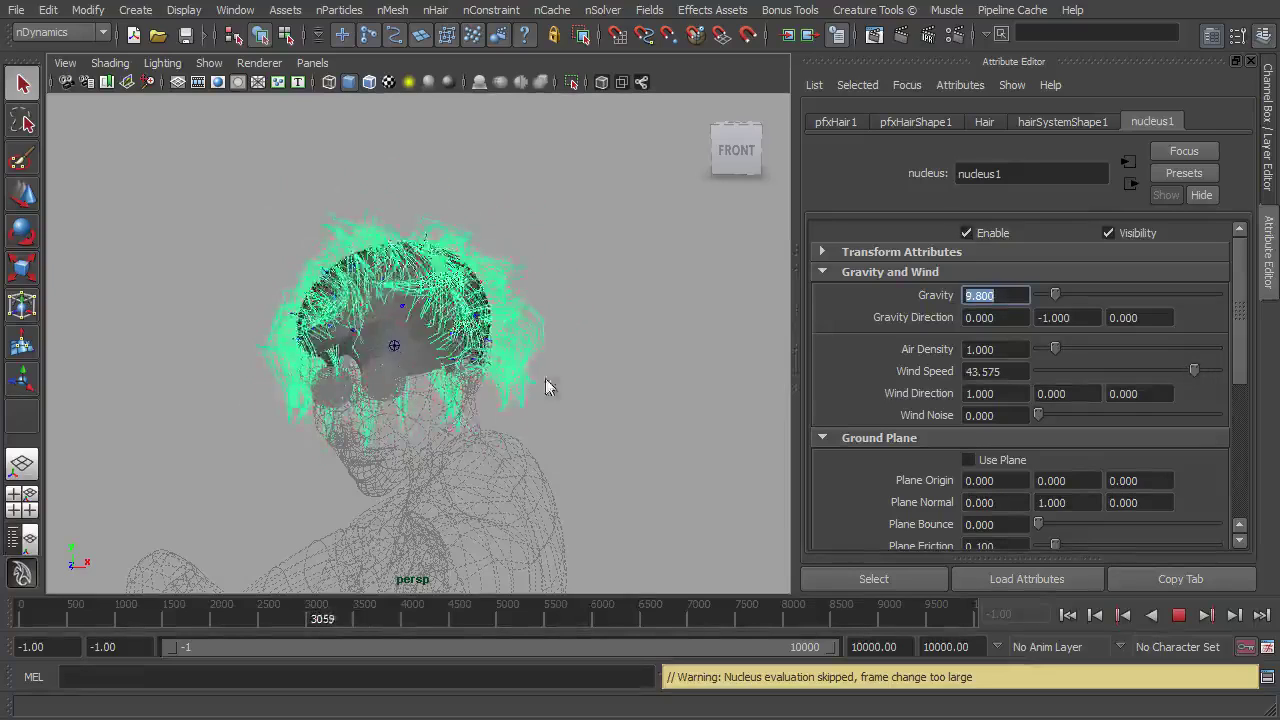
mouse_move(628, 282)
left_mouse_down("alt")
mouse_move(652, 306)
mouse_move(542, 305)
mouse_move(671, 280)
mouse_move(575, 273)
mouse_move(613, 275)
left_mouse_up("alt")
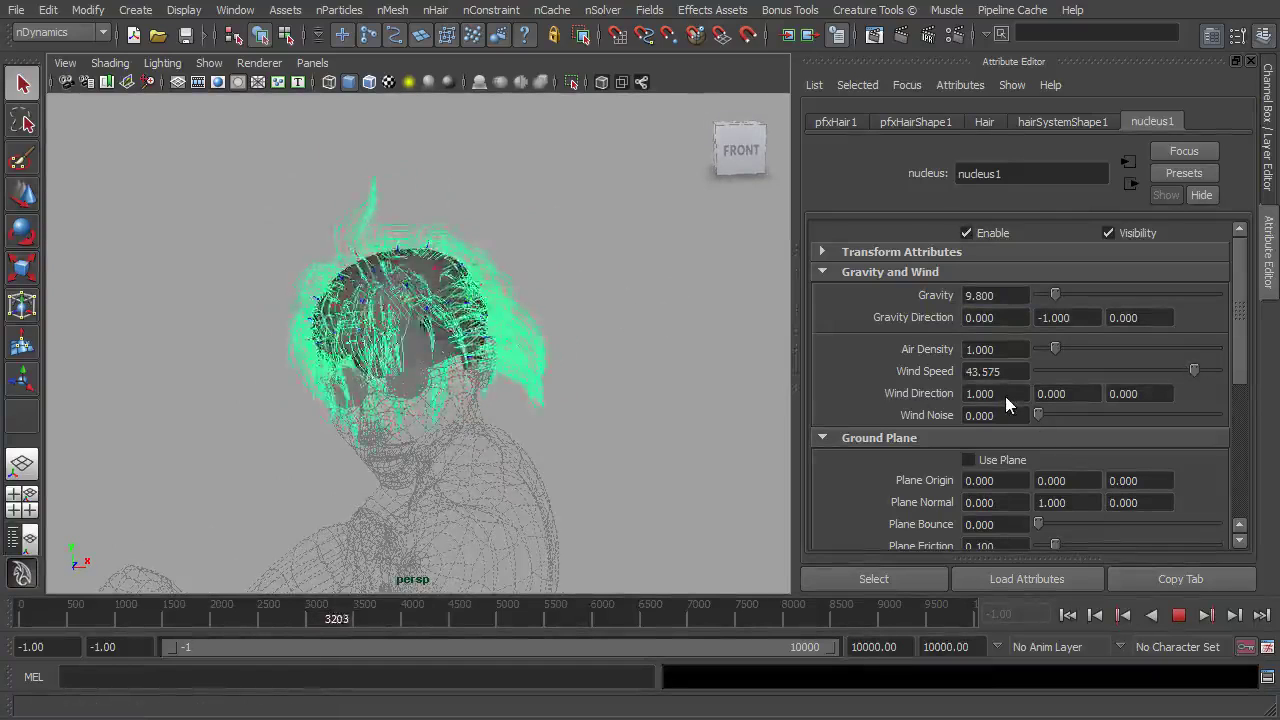
Lower hairSystemShape1 Turbulence Intensity to 0.067, then go back to nucleus1 settings
left_click(1041, 125)
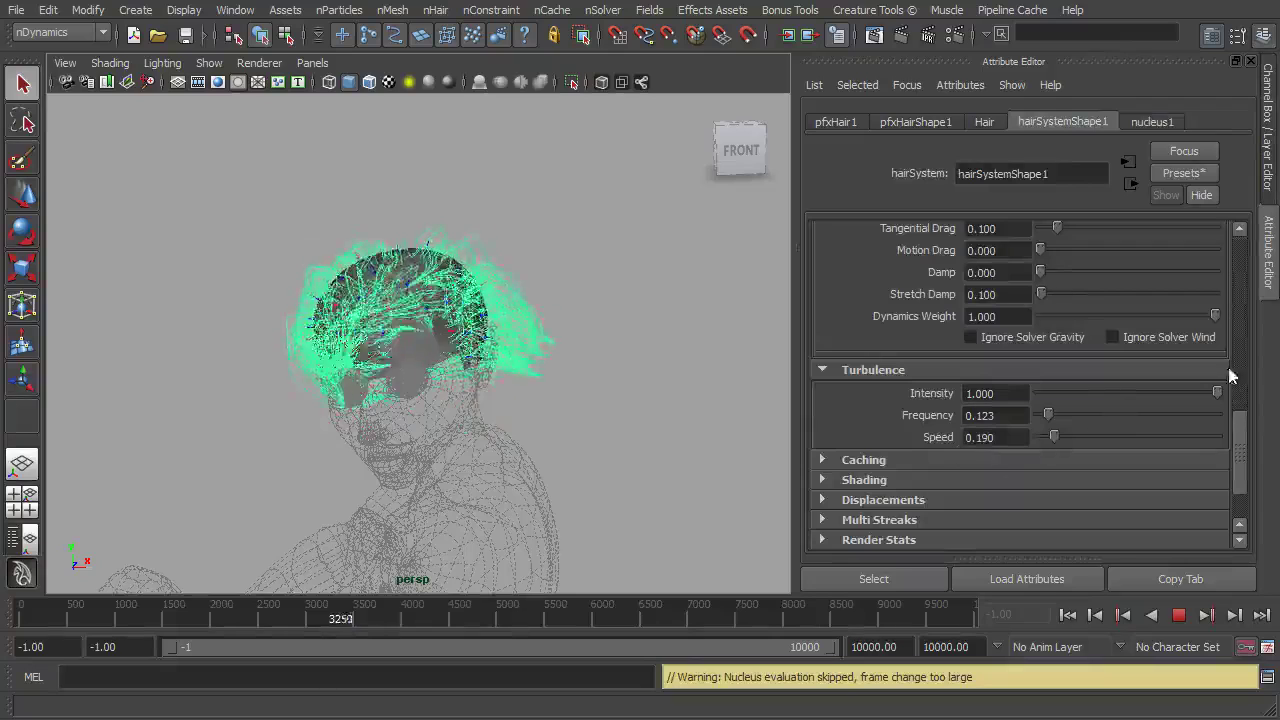
left_click_drag(1218, 392, 1051, 393)
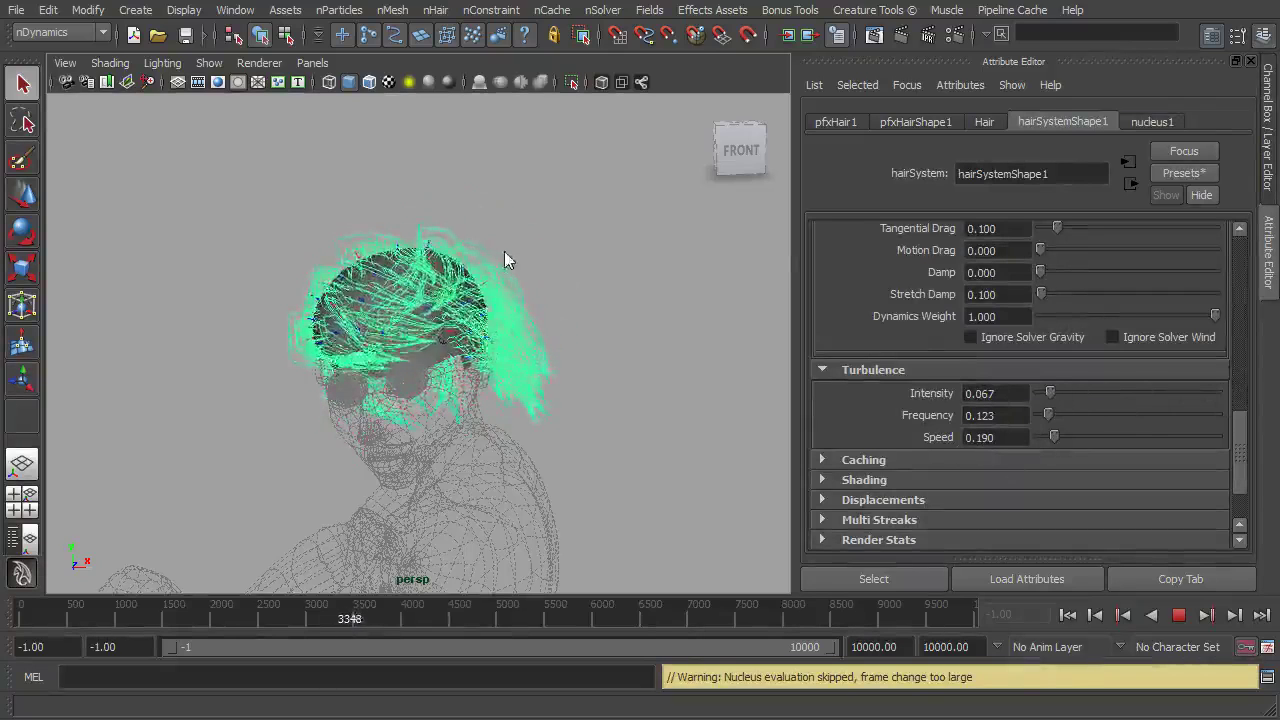
left_click(1151, 122)
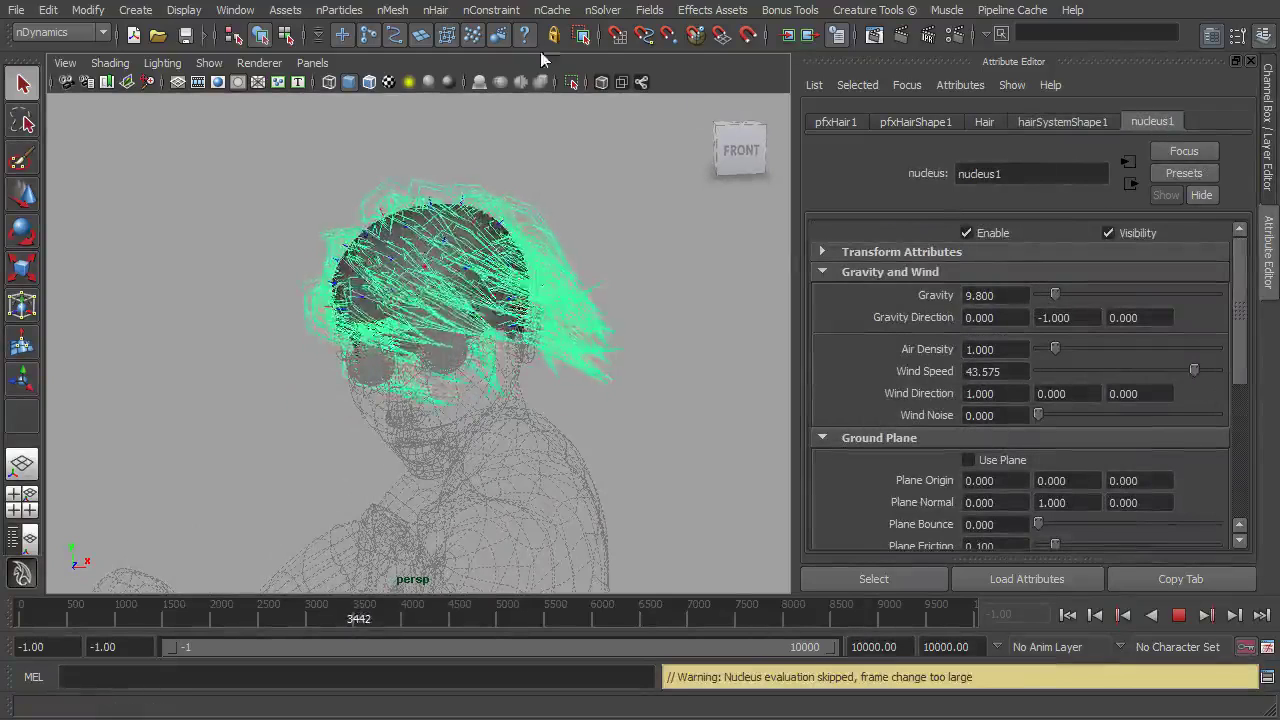
Activate the nHair Scale Hair Tool, then stop and rewind the simulation to frame -1
left_click(437, 11)
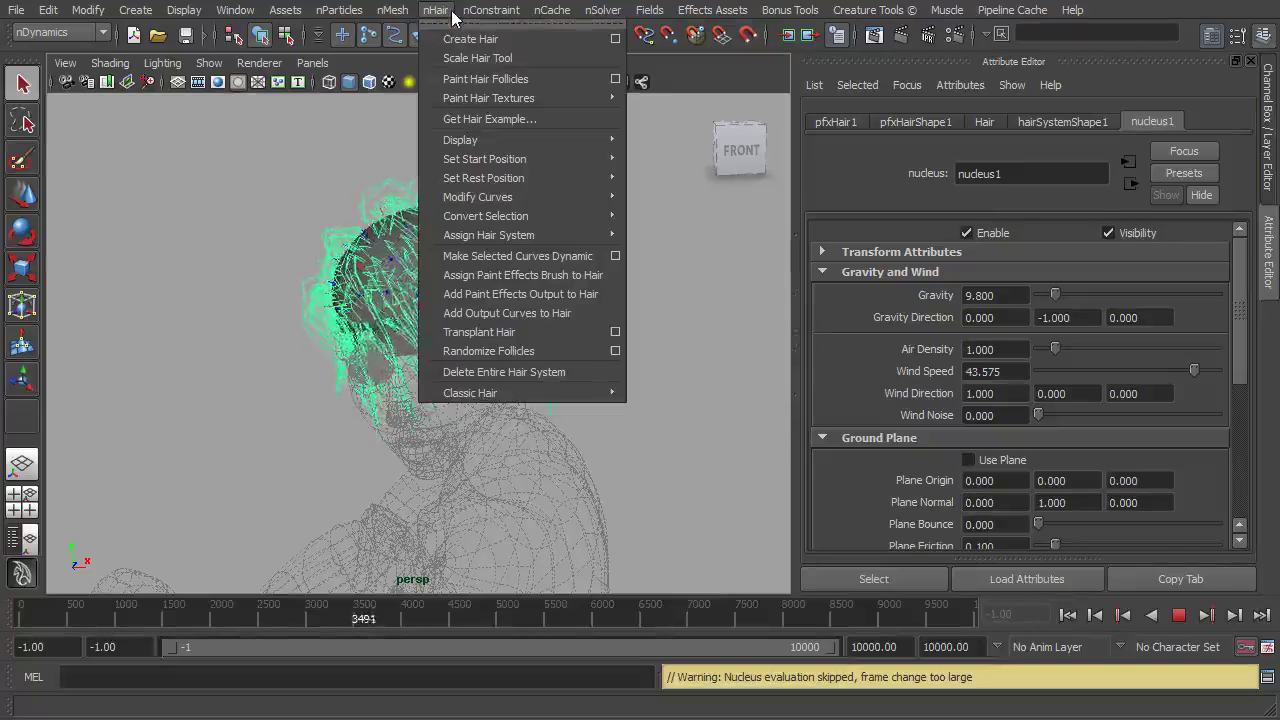
left_click(468, 58)
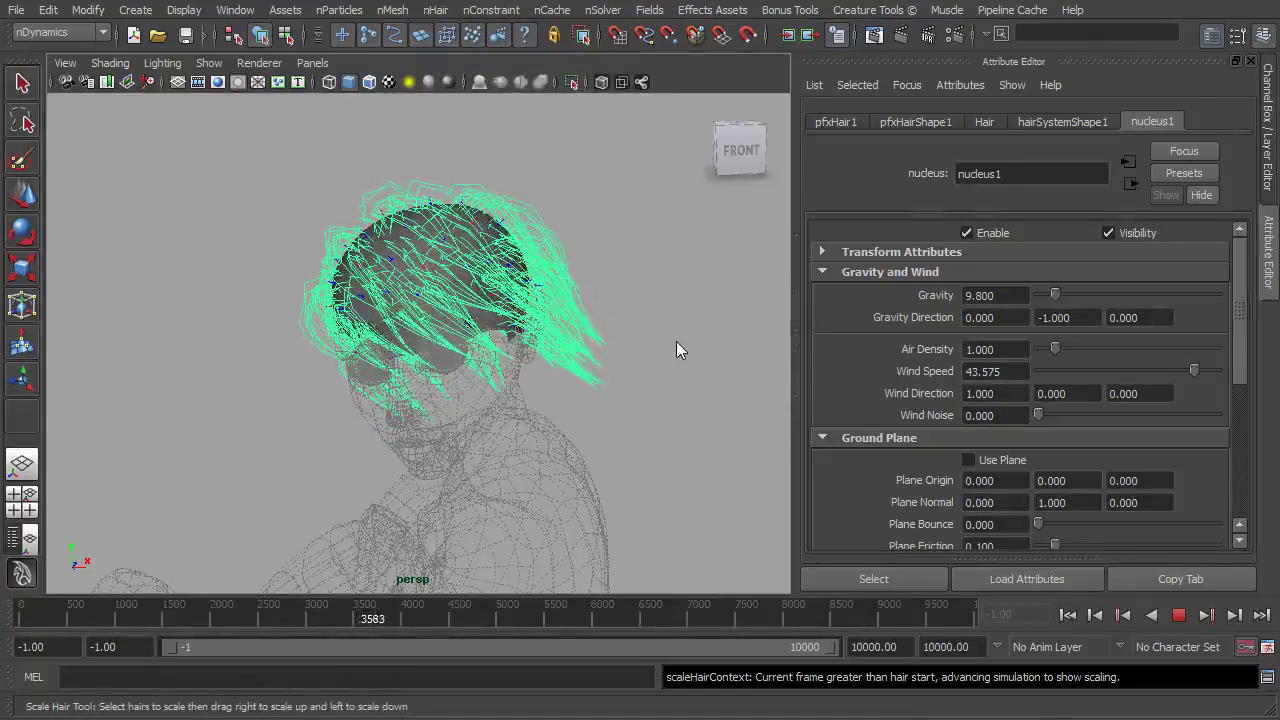
left_click(1179, 615)
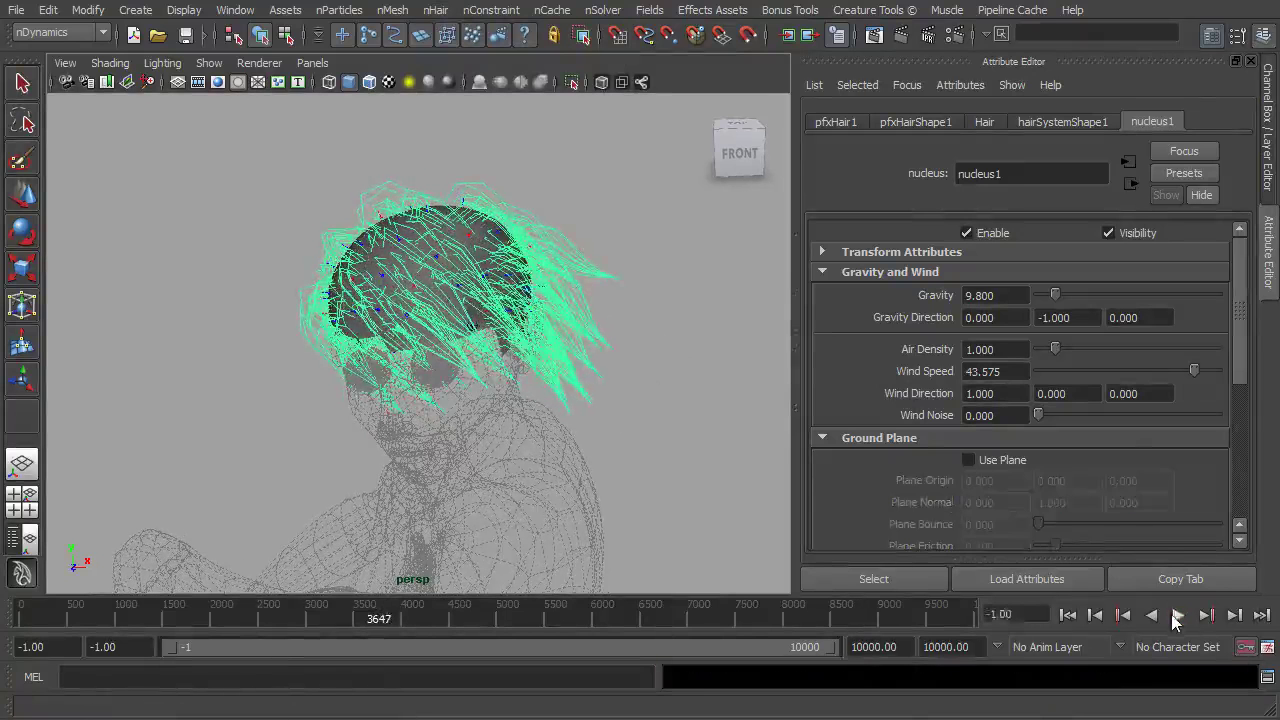
left_click(1095, 615)
middle_click_drag(560, 306, 476, 395, "alt")
right_click_drag(475, 395, 514, 250, "alt")
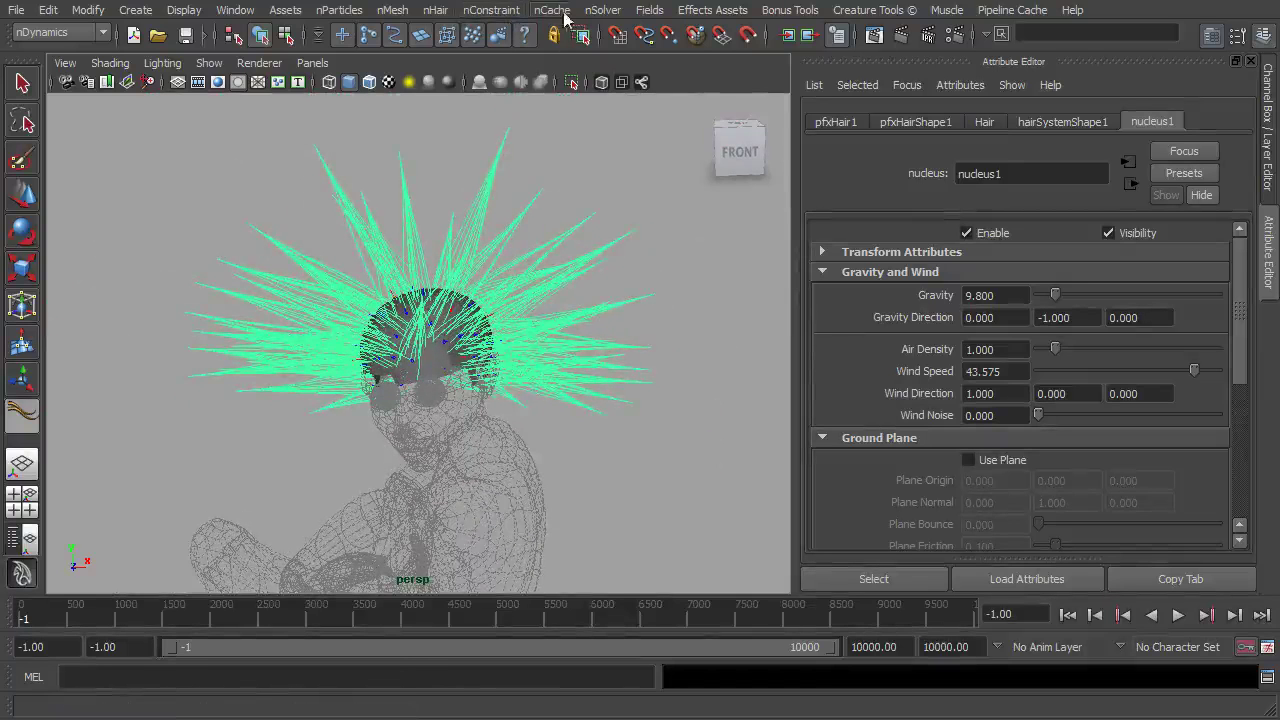
Play the simulation with Wind Speed 50, Air Density 10 and Wind Noise about 0.816
left_click(640, 98)
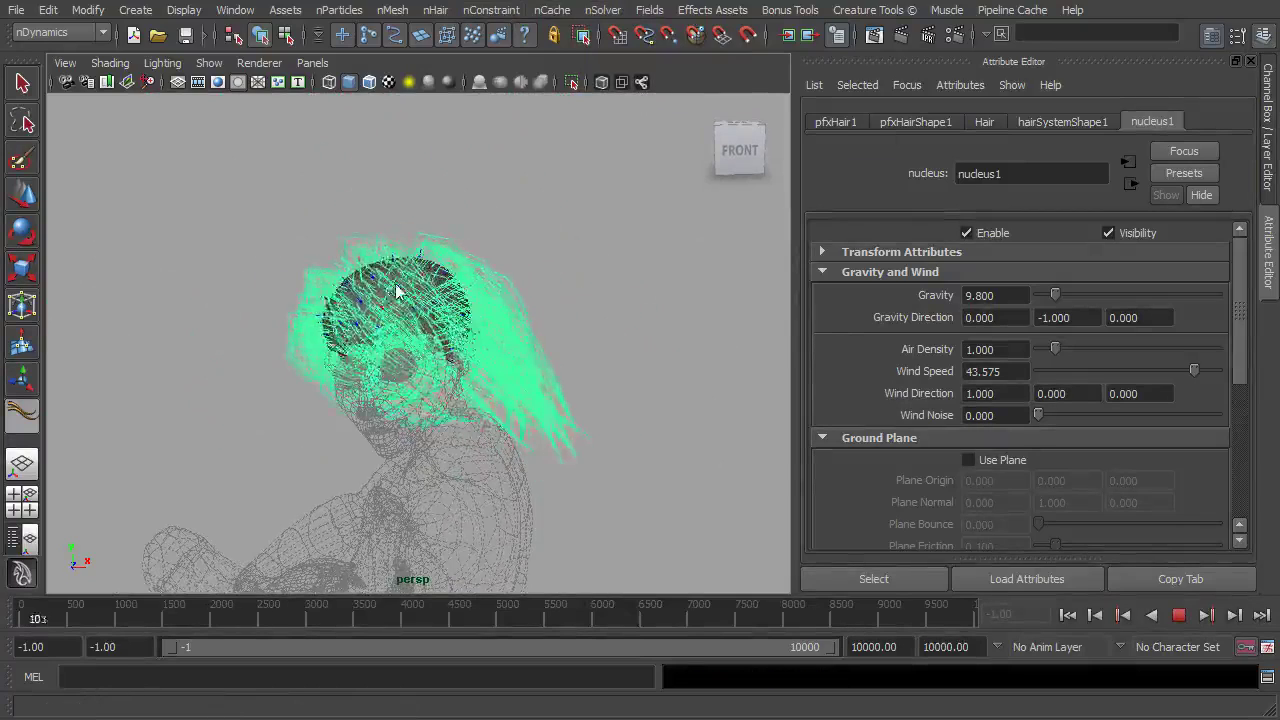
left_click_drag(1196, 368, 1220, 370)
left_click_drag(1057, 349, 1233, 353)
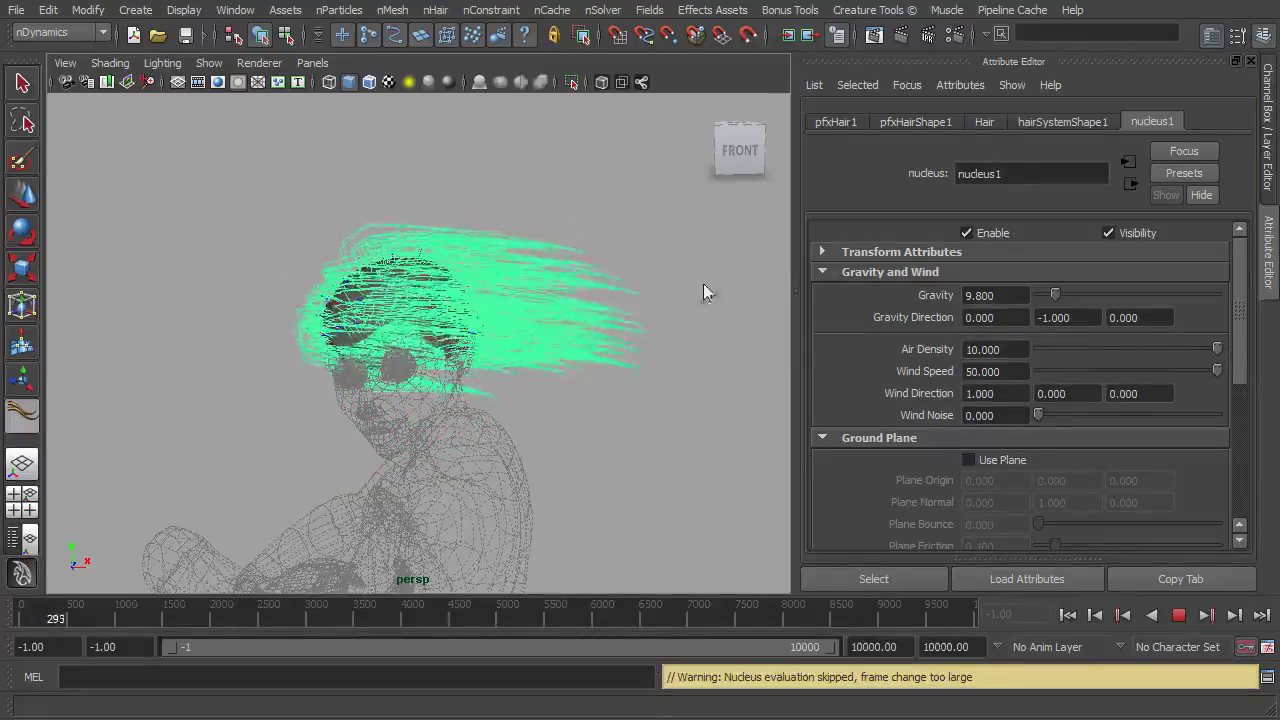
left_click_drag(635, 356, 587, 373, "alt")
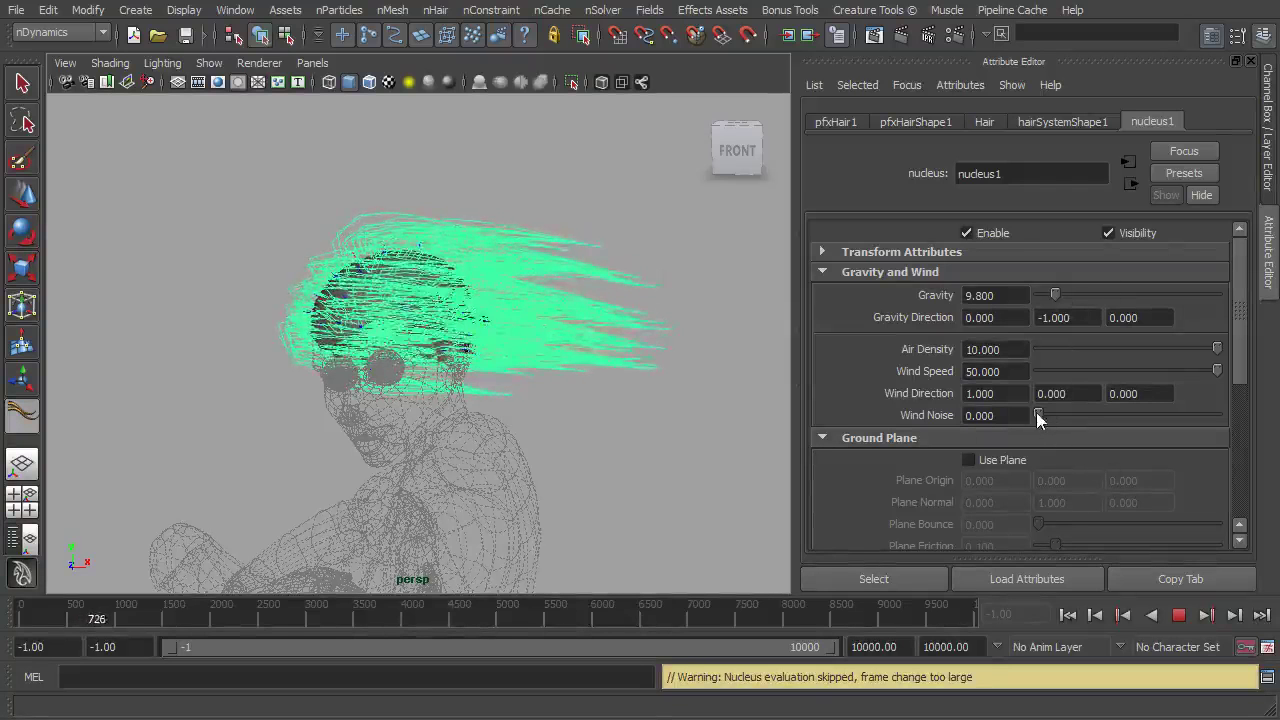
left_click_drag(1037, 412, 1184, 412)
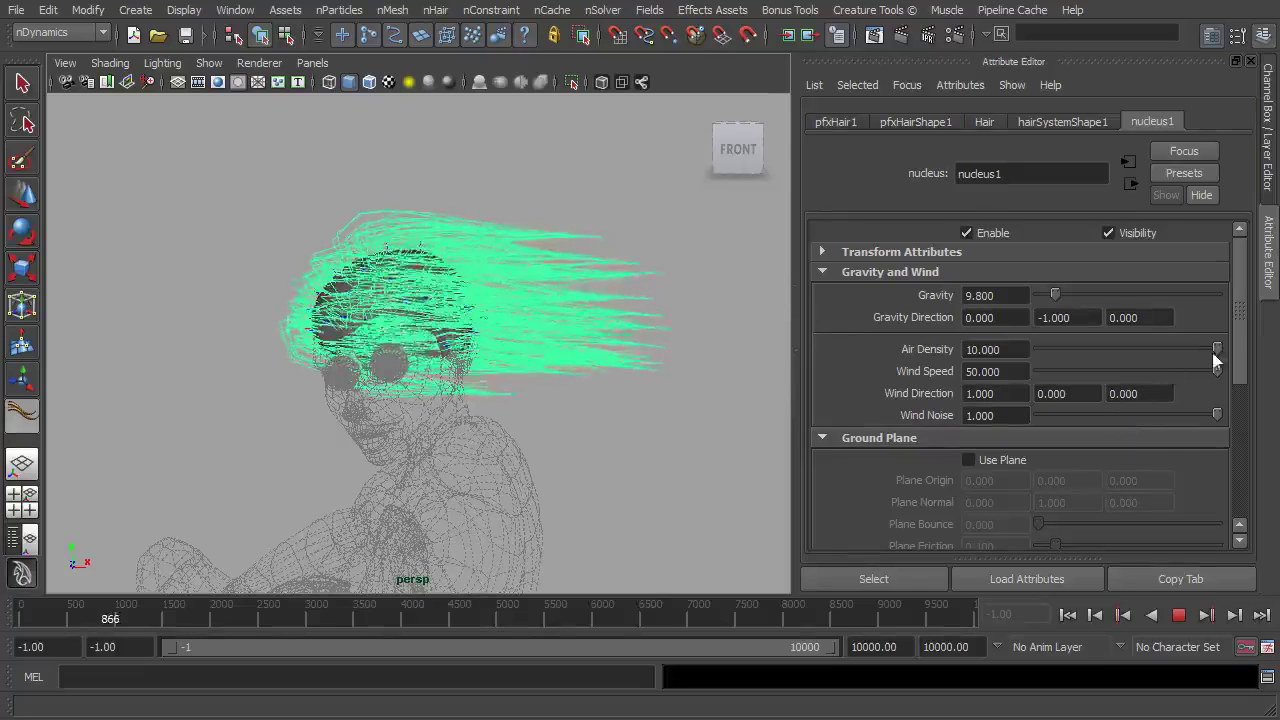
Lower Wind Speed to 14.804 and reverse Wind Direction X to -1
left_click_drag(1212, 369, 1100, 371)
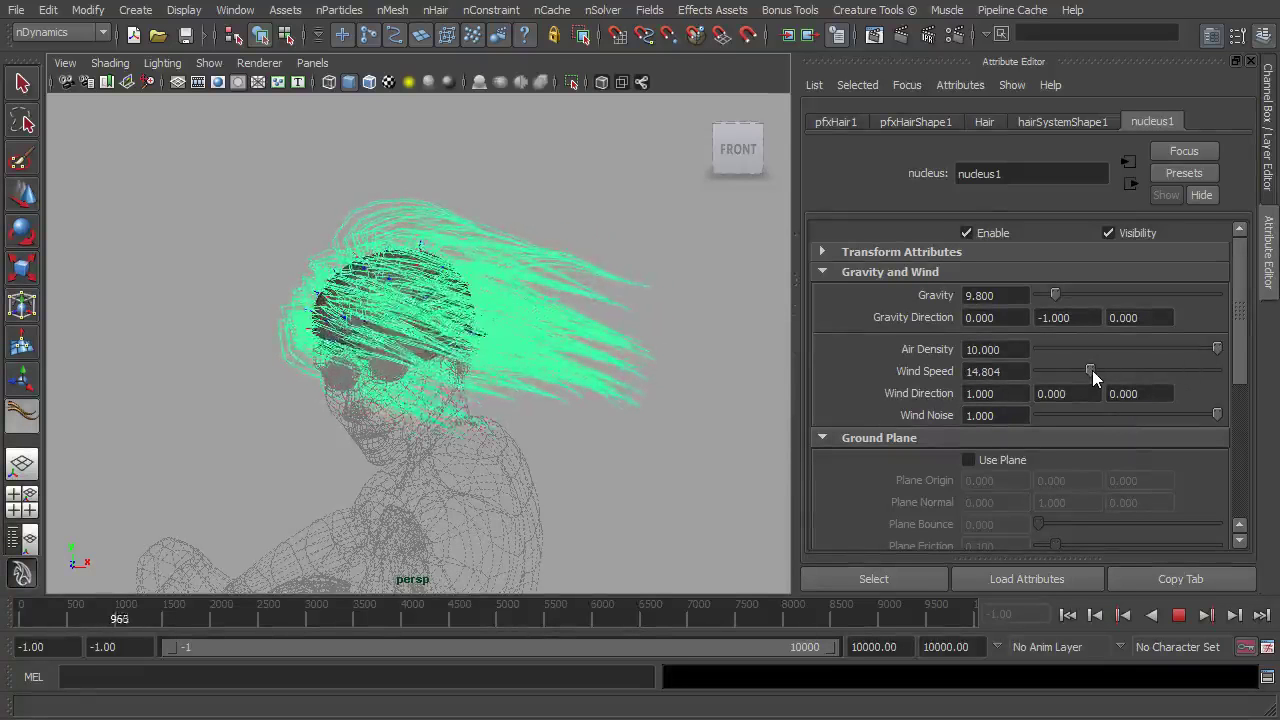
left_click(966, 392)
type("-")
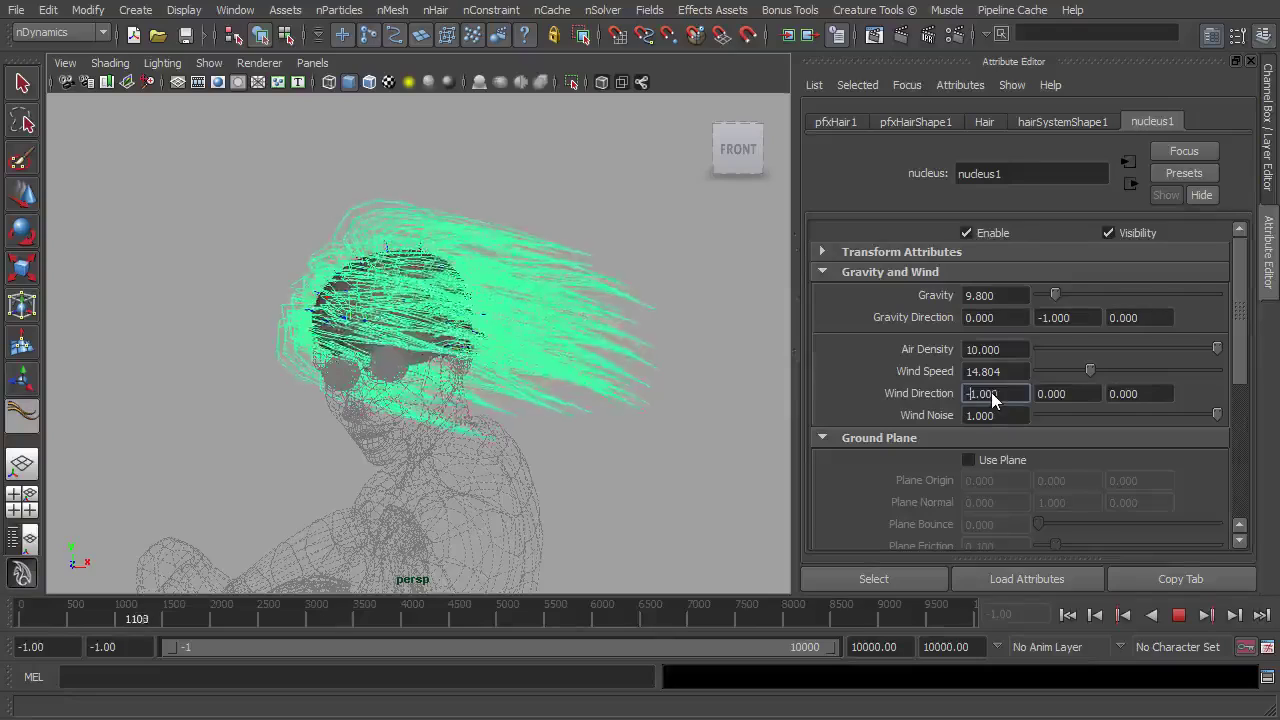
key("Return")
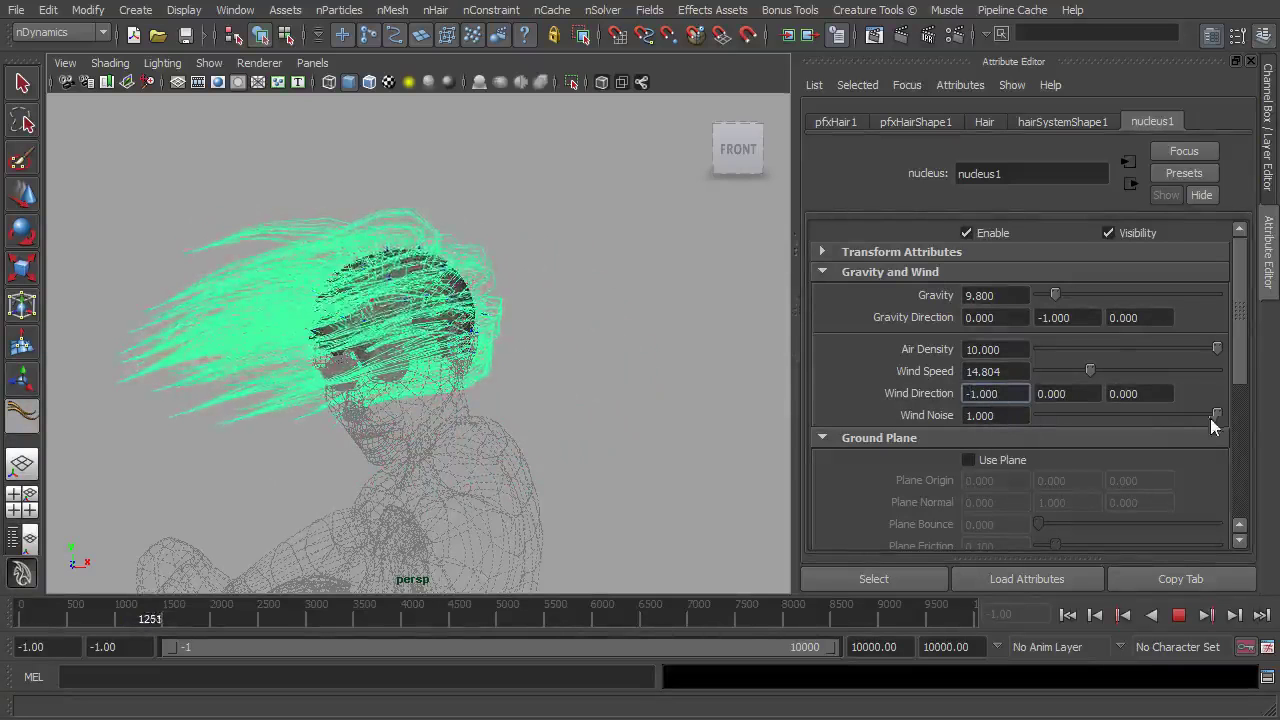
Raise hair Turbulence to Intensity 0.263, Frequency 0.447 and Speed 0.436, then scroll up to Forces
left_click(1047, 122)
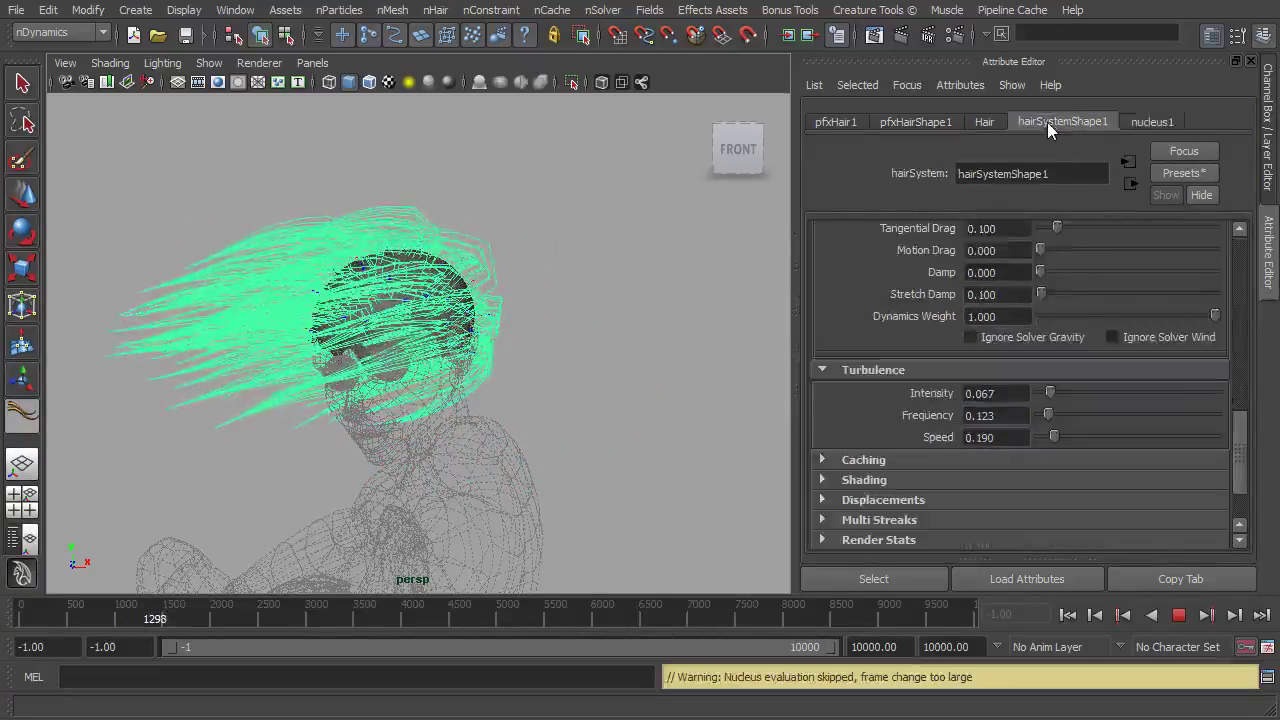
left_click_drag(1052, 392, 1085, 390)
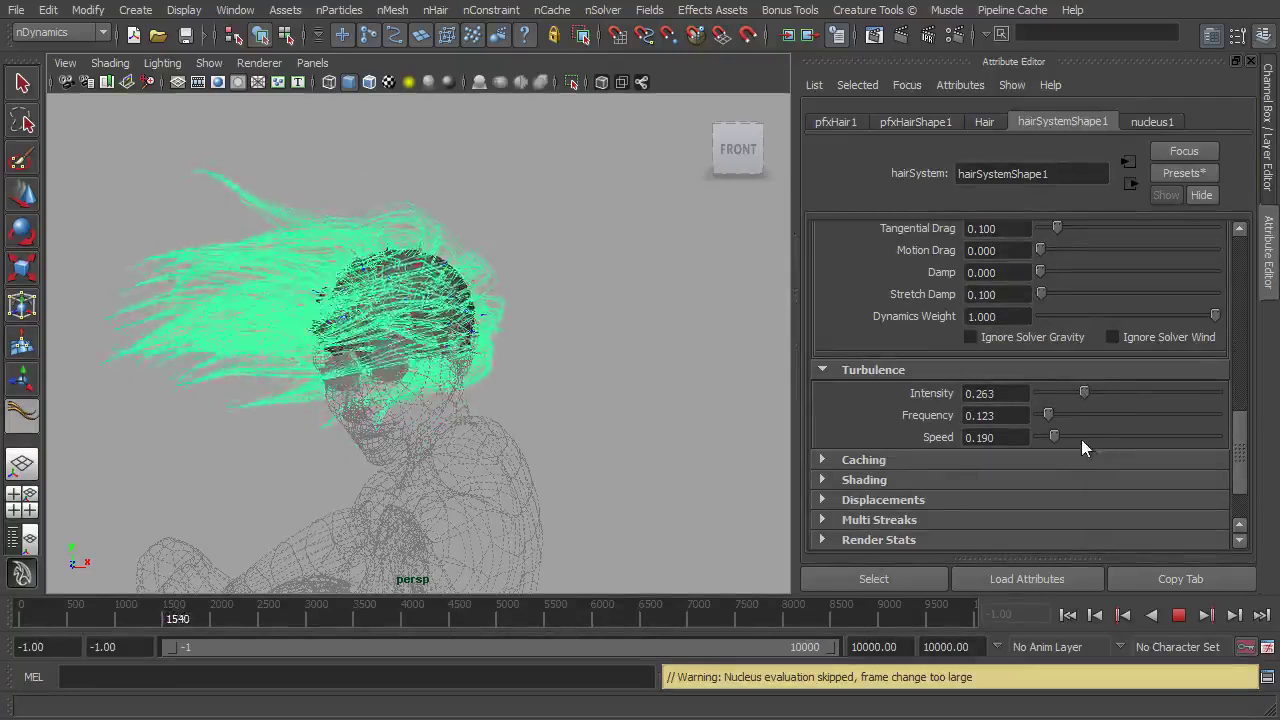
left_click_drag(1057, 443, 1078, 417)
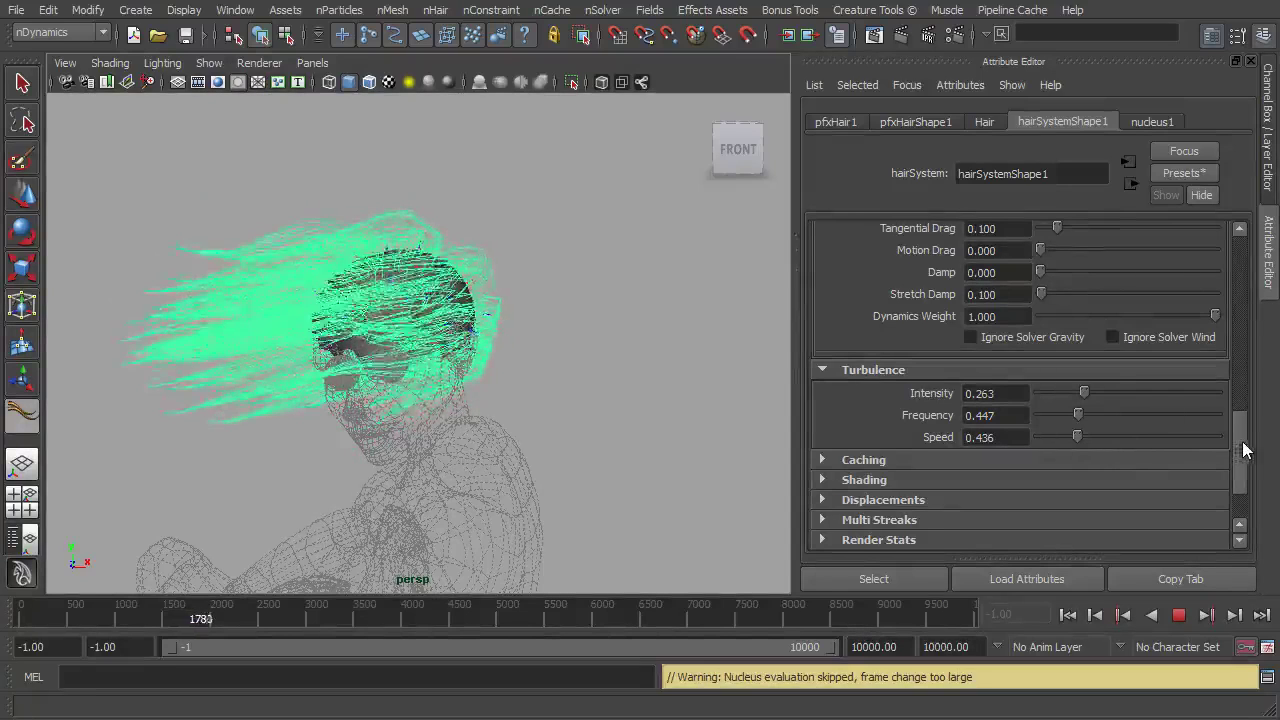
left_click_drag(1240, 440, 1258, 419)
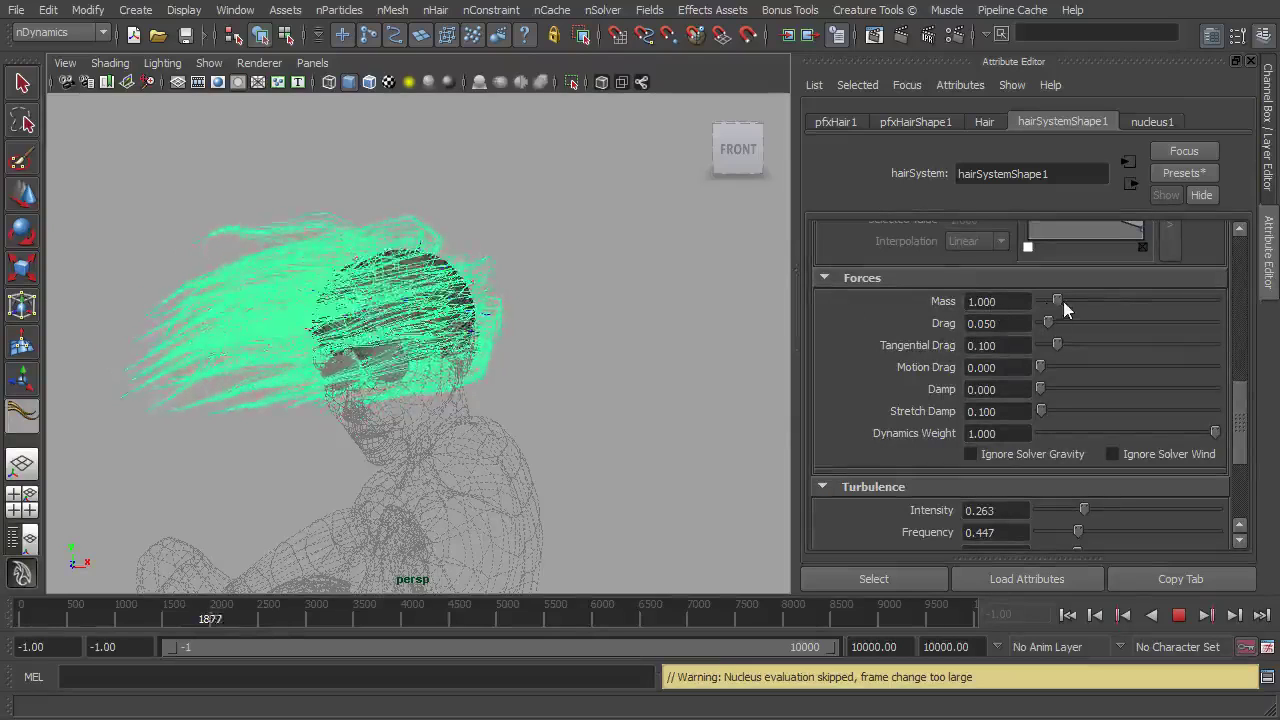
Set hair Mass to 0.457, trying Dynamics Weight but leaving it at 1.000
left_click_drag(1062, 300, 1218, 298)
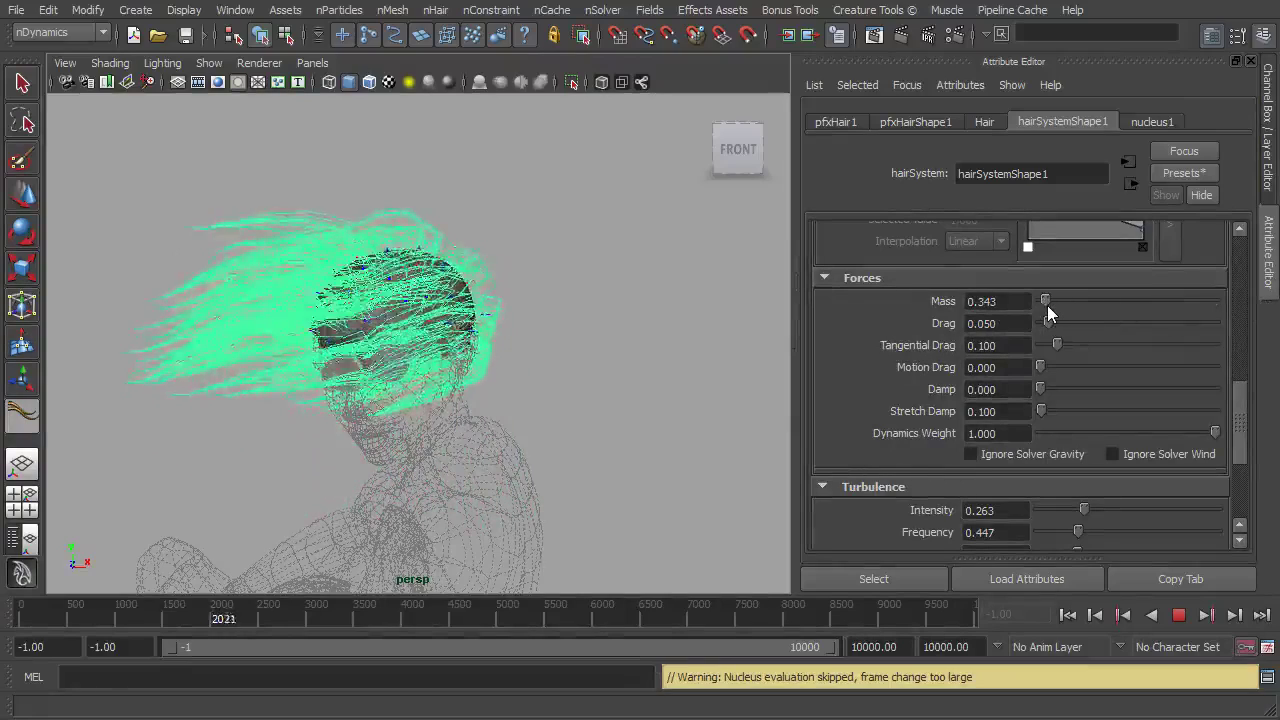
left_click_drag(1046, 304, 1051, 307)
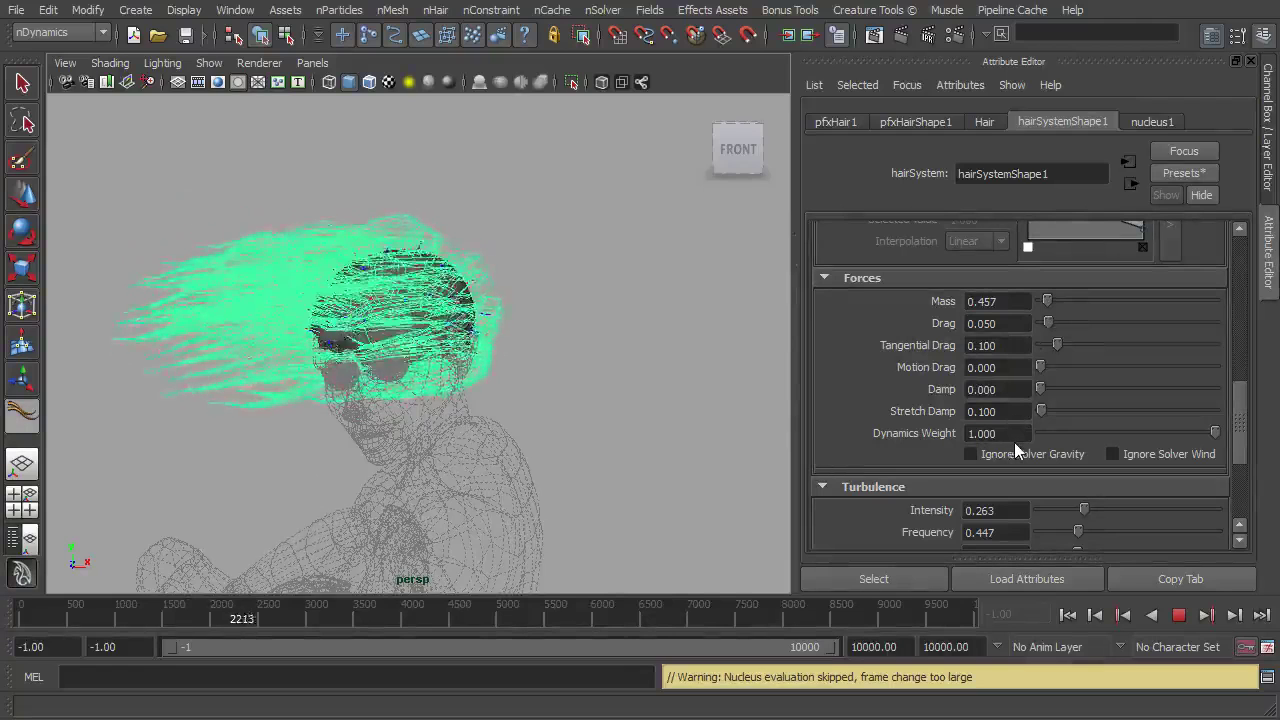
left_click_drag(1213, 431, 992, 433)
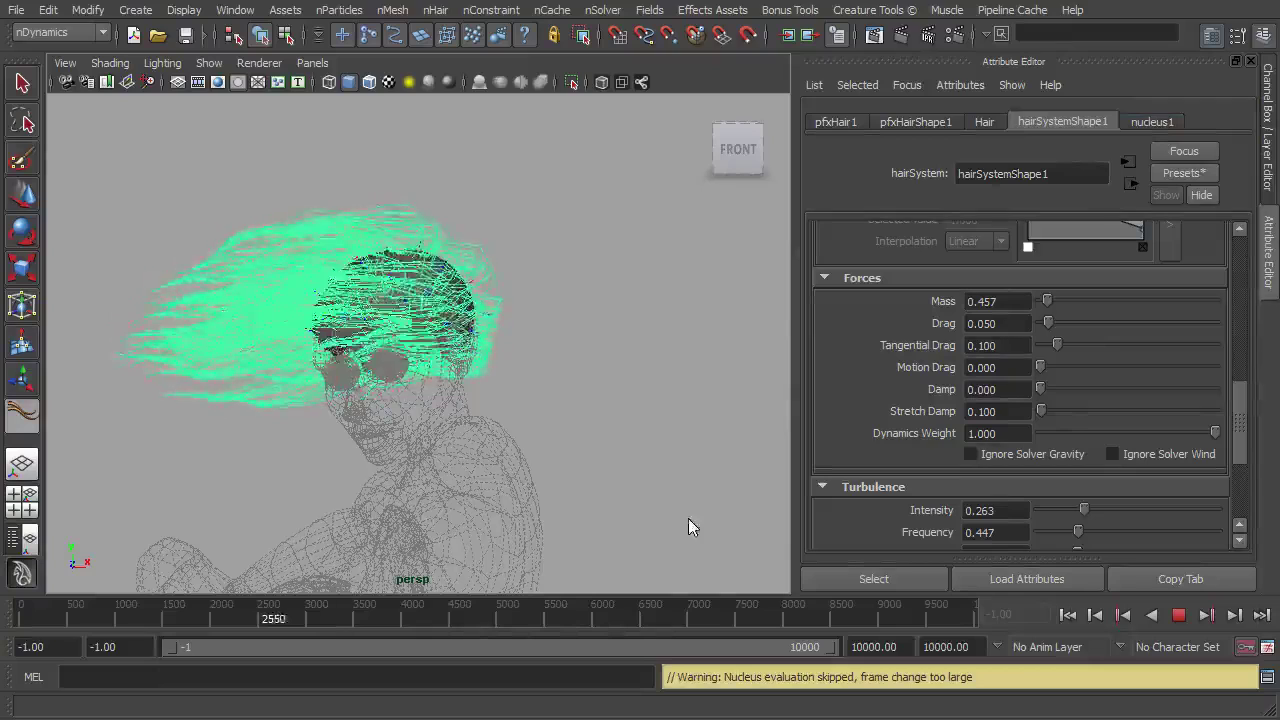
left_click(985, 455)
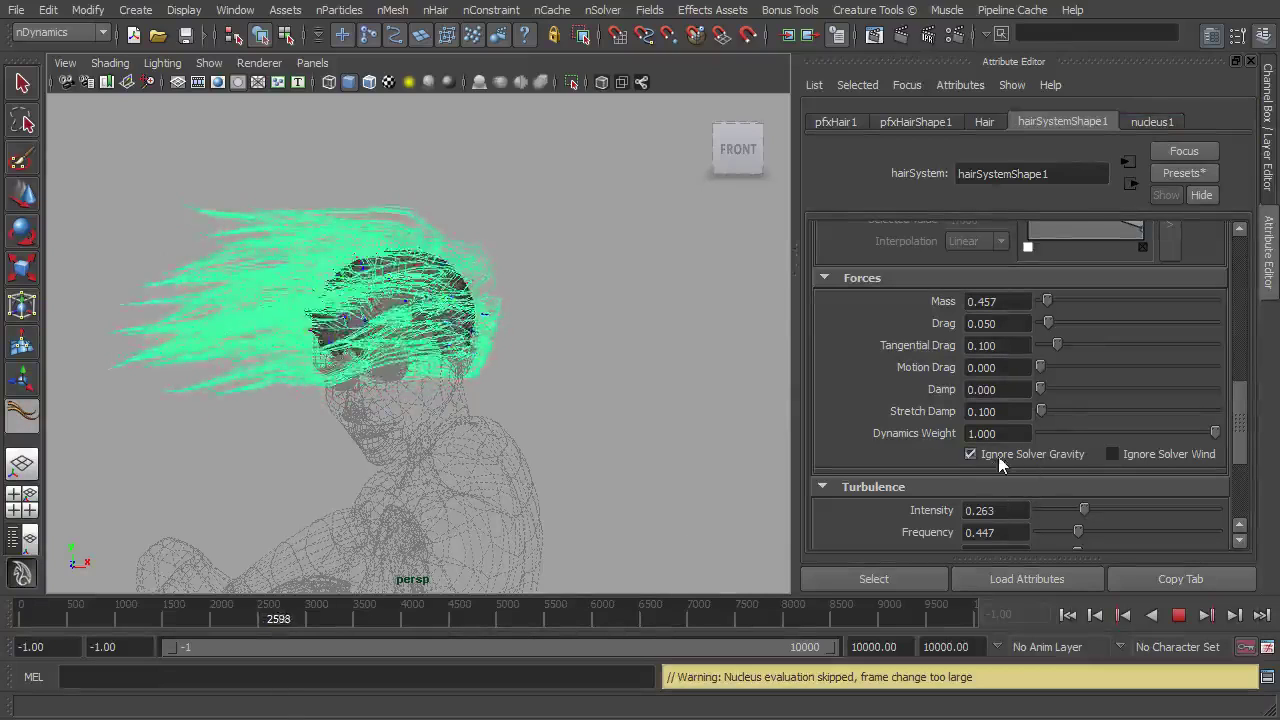
left_click(1125, 454)
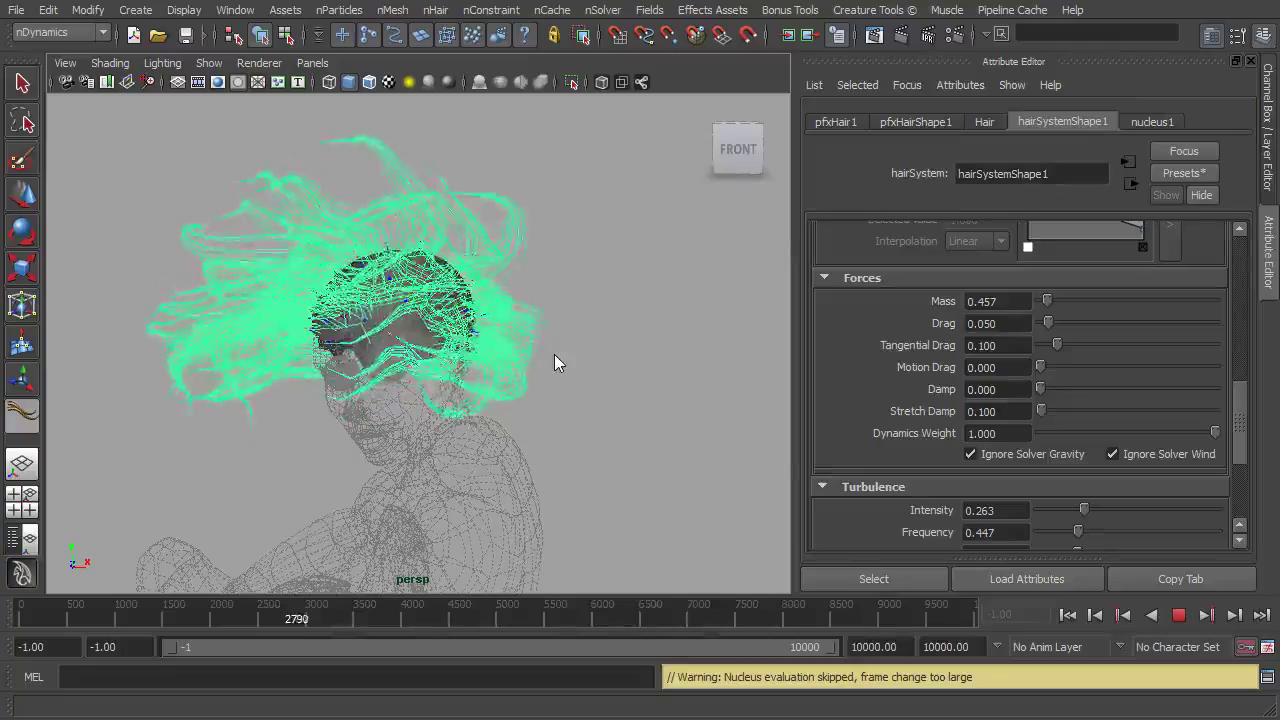
left_click(1049, 455)
left_click(1129, 453)
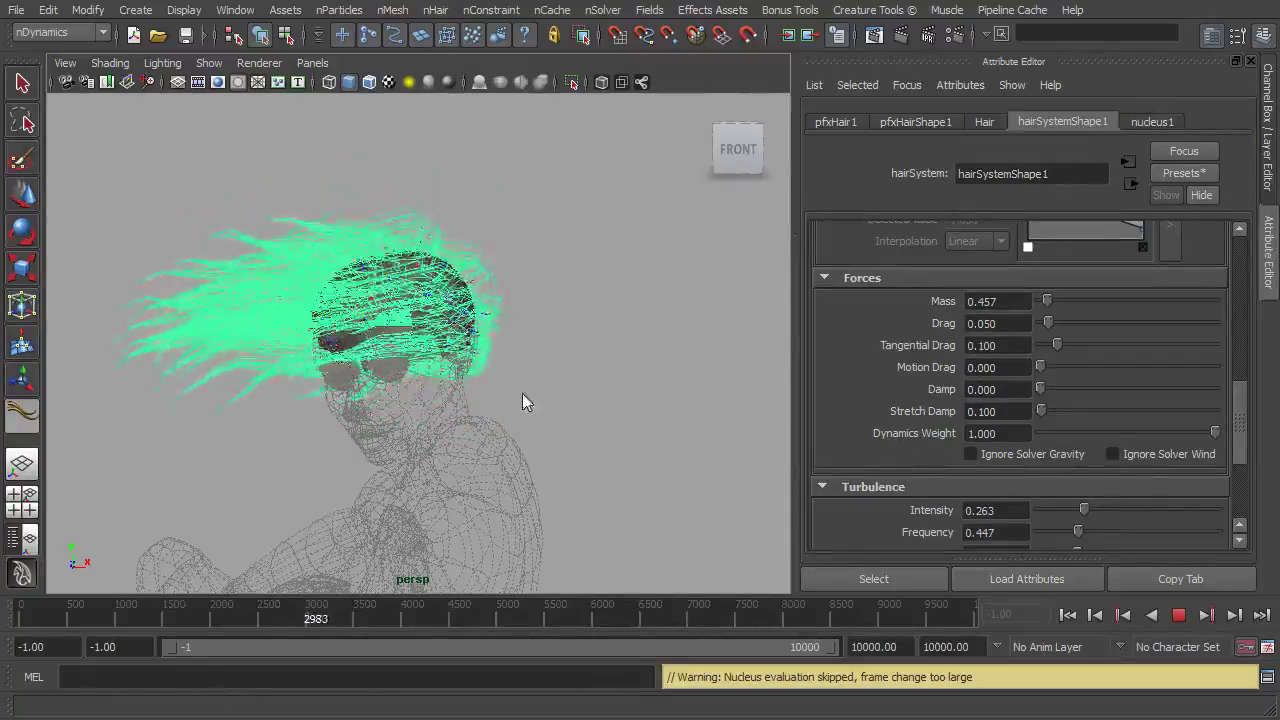
mouse_move(523, 397)
left_mouse_down("alt")
mouse_move(608, 405)
mouse_move(509, 399)
left_mouse_up("alt")
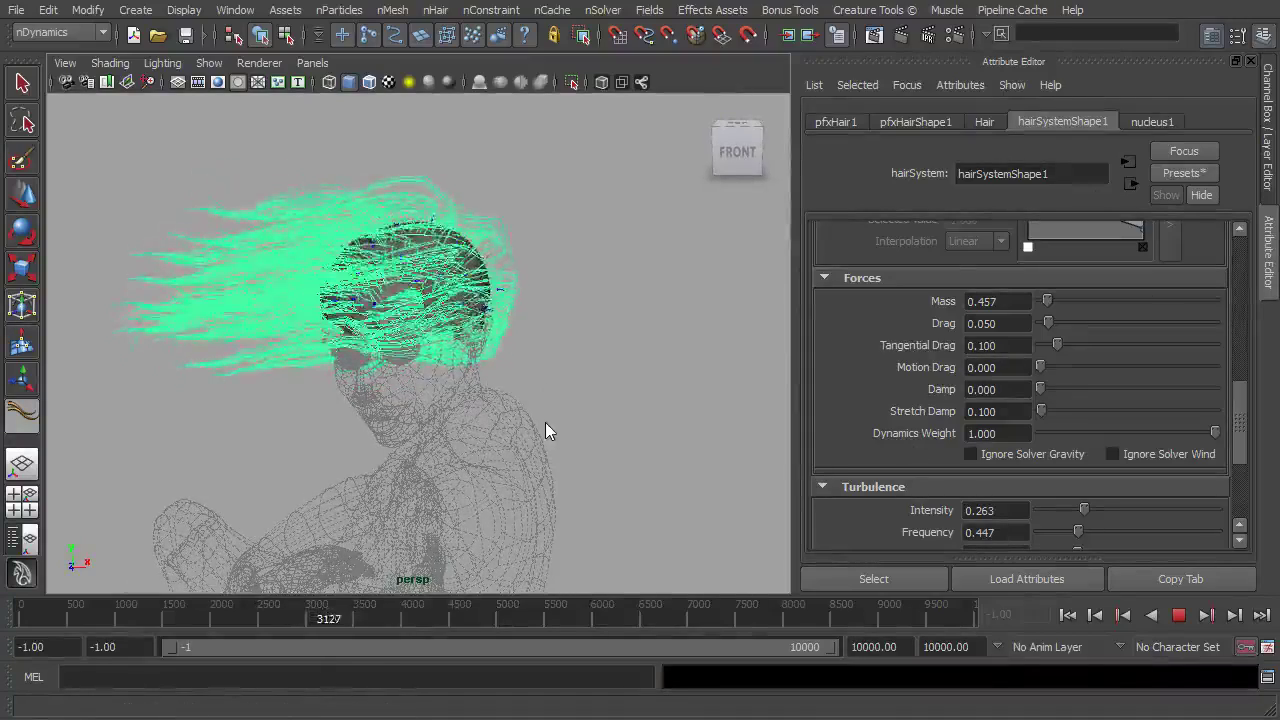
left_click(1148, 122)
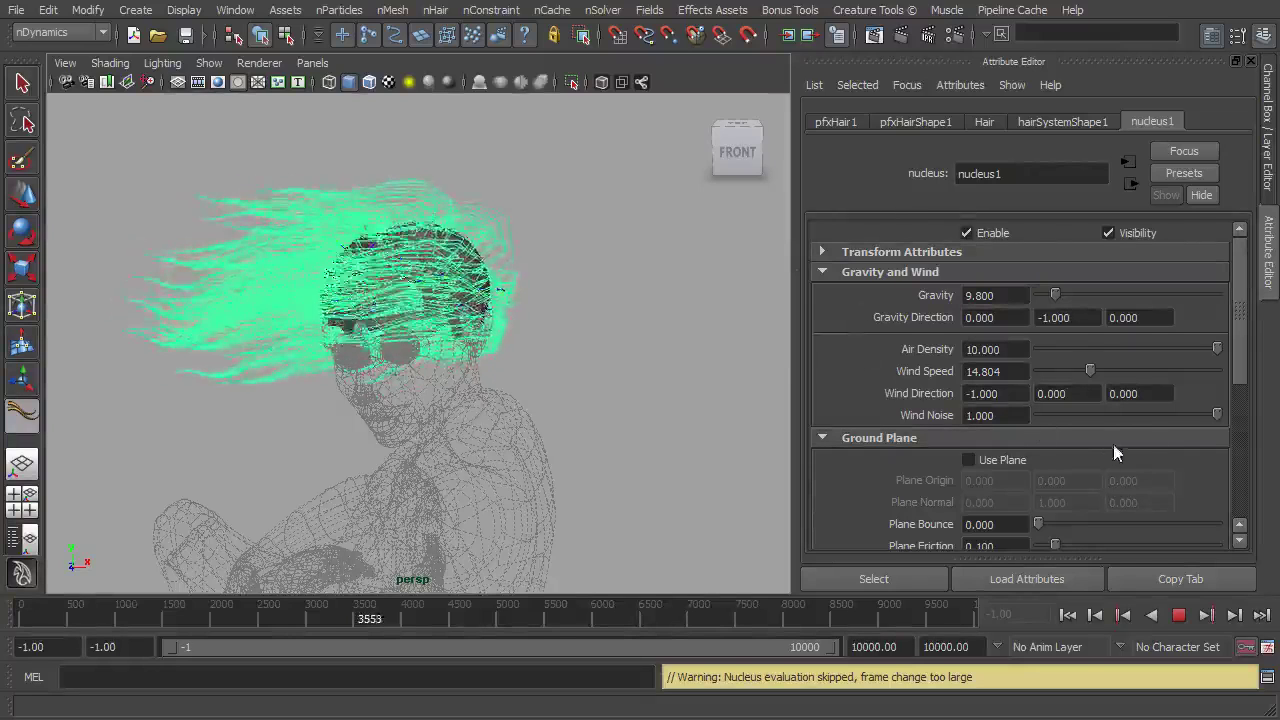
mouse_move(1240, 377)
left_mouse_down()
mouse_move(1246, 457)
mouse_move(1272, 510)
mouse_move(1243, 462)
mouse_move(1240, 374)
left_mouse_up()
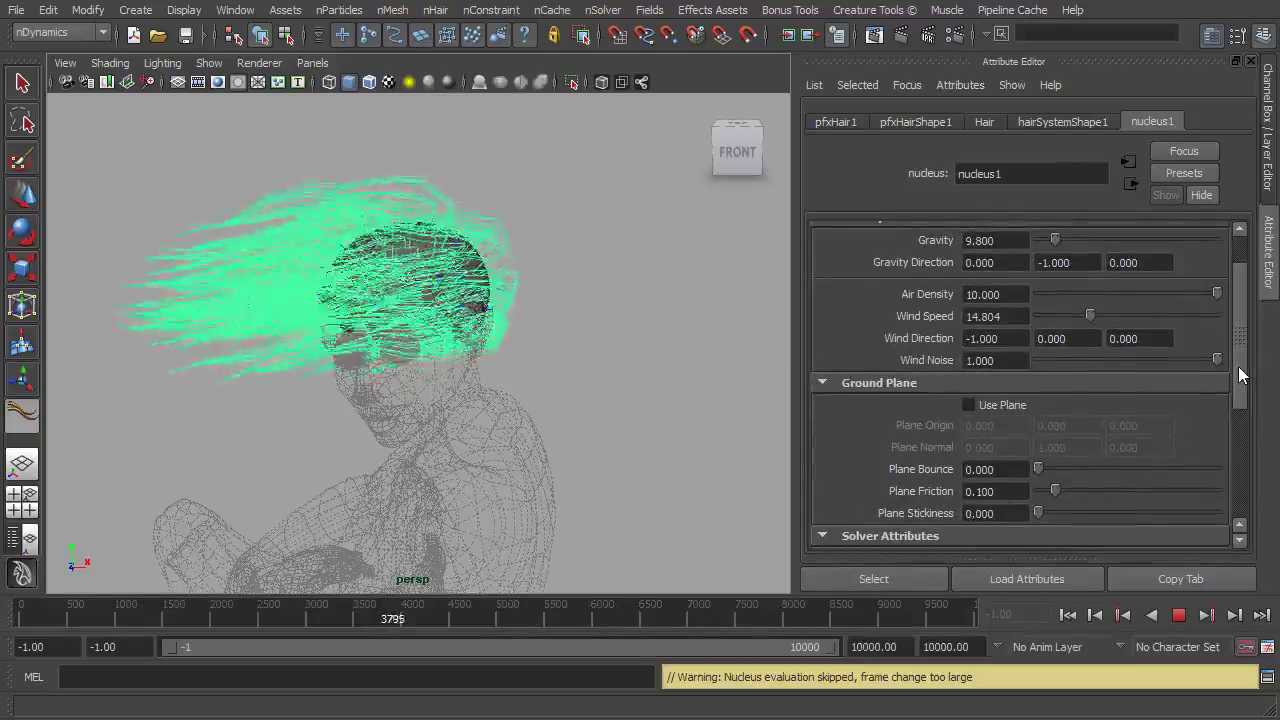
left_click_drag(1243, 364, 1240, 300)
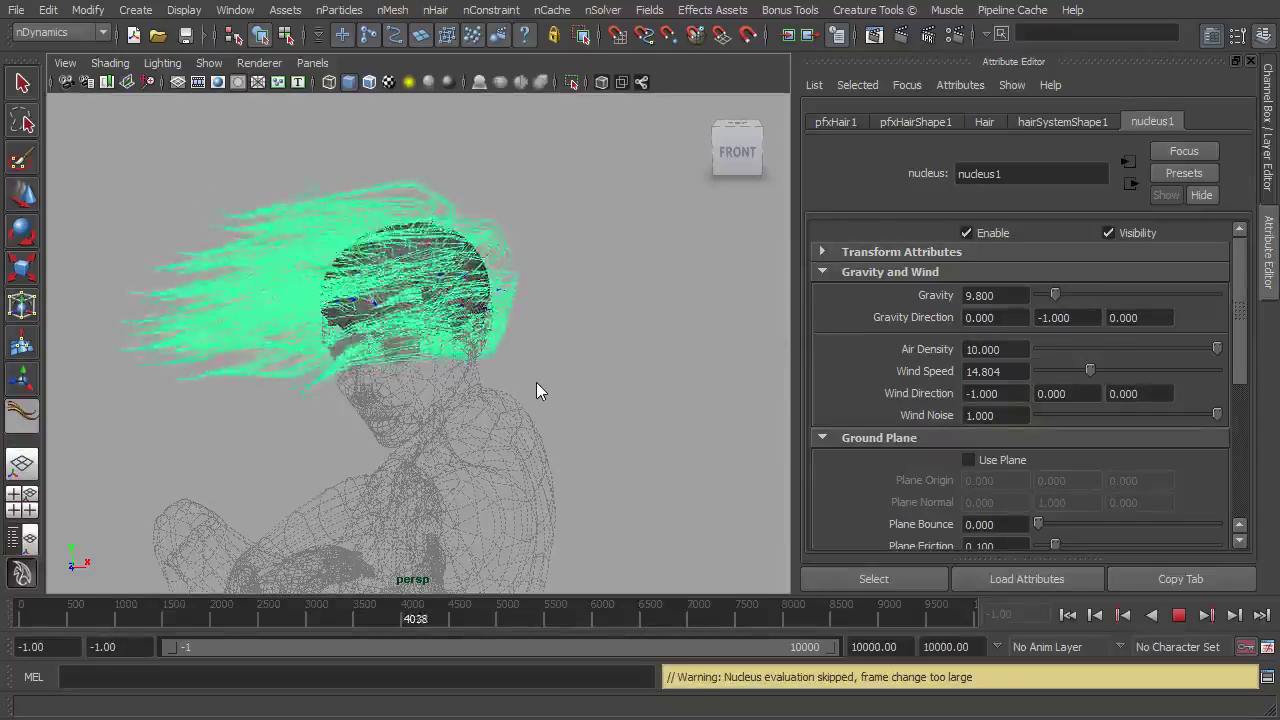
mouse_move(567, 380)
left_mouse_down("alt")
mouse_move(582, 384)
mouse_move(567, 378)
left_mouse_up("alt")
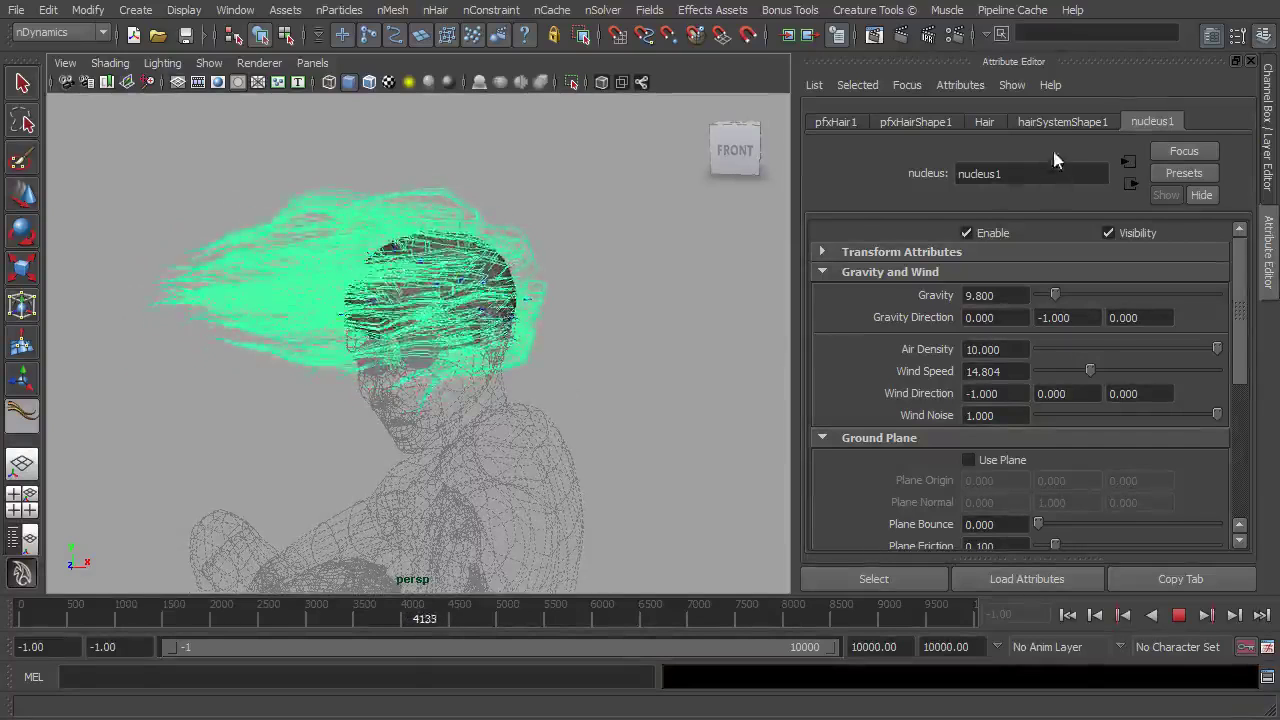
left_click(1066, 122)
left_click(1152, 121)
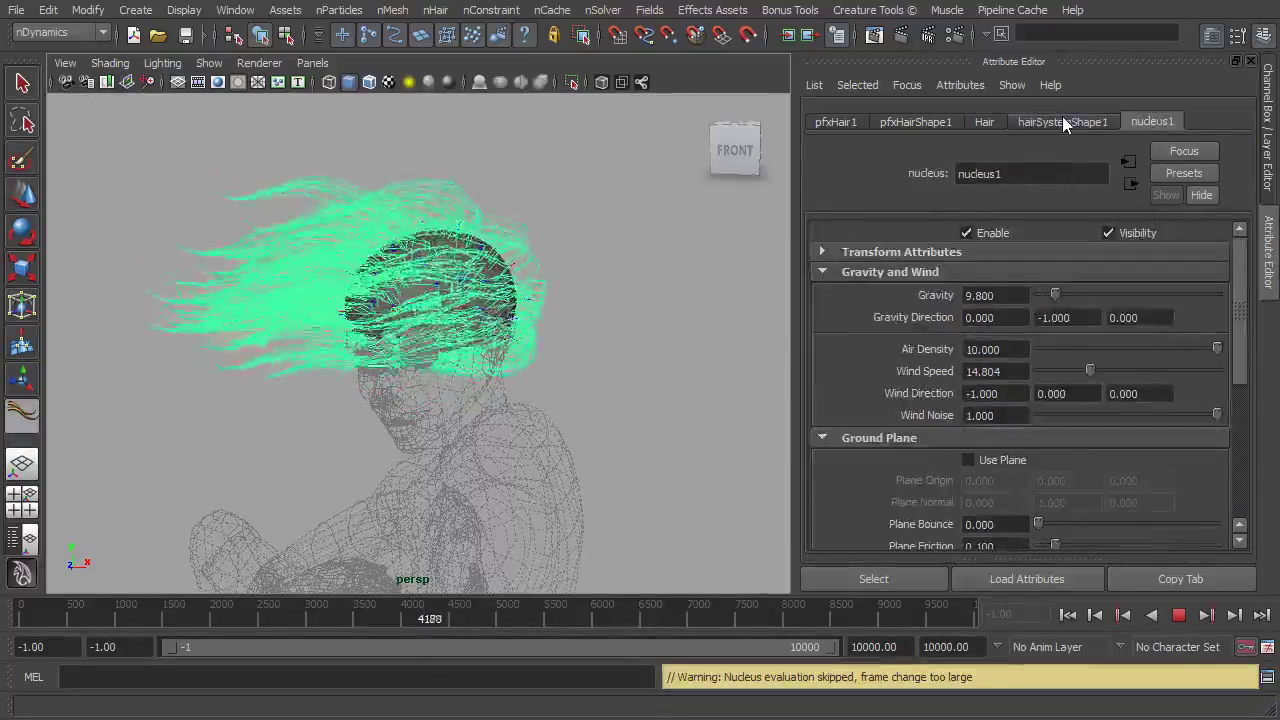
left_click(1062, 121)
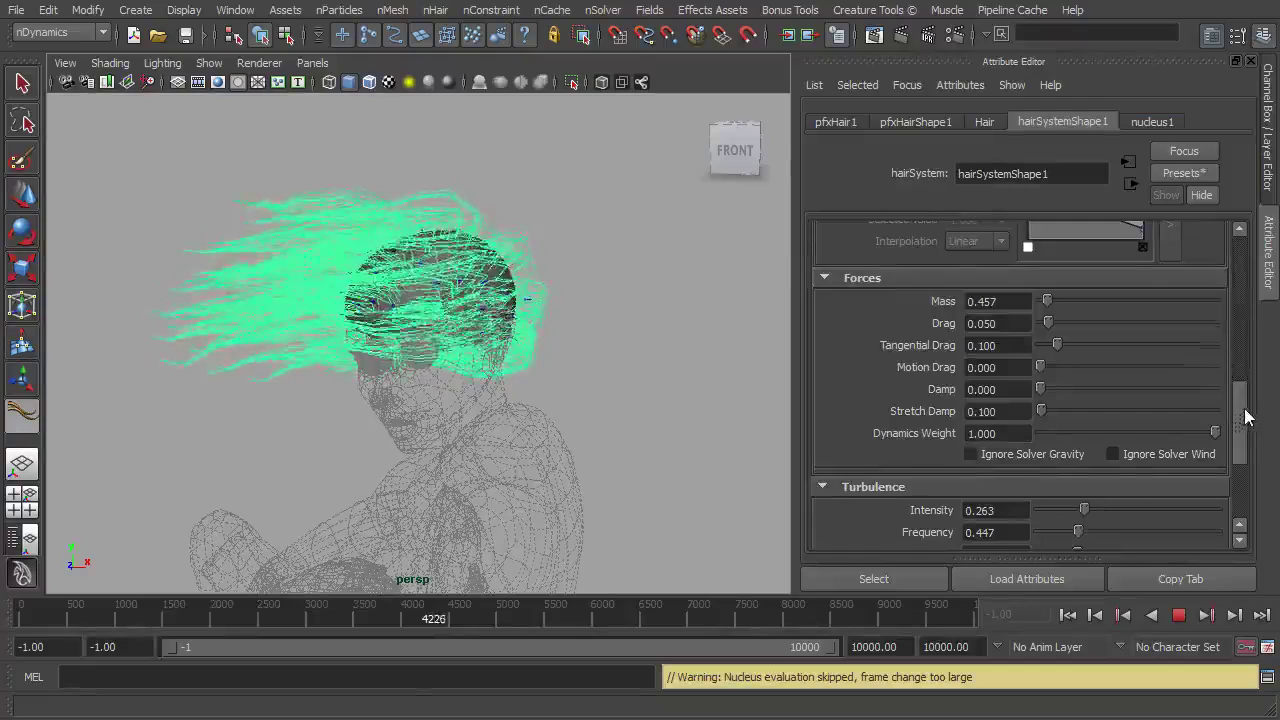
left_click_drag(1244, 414, 1258, 482)
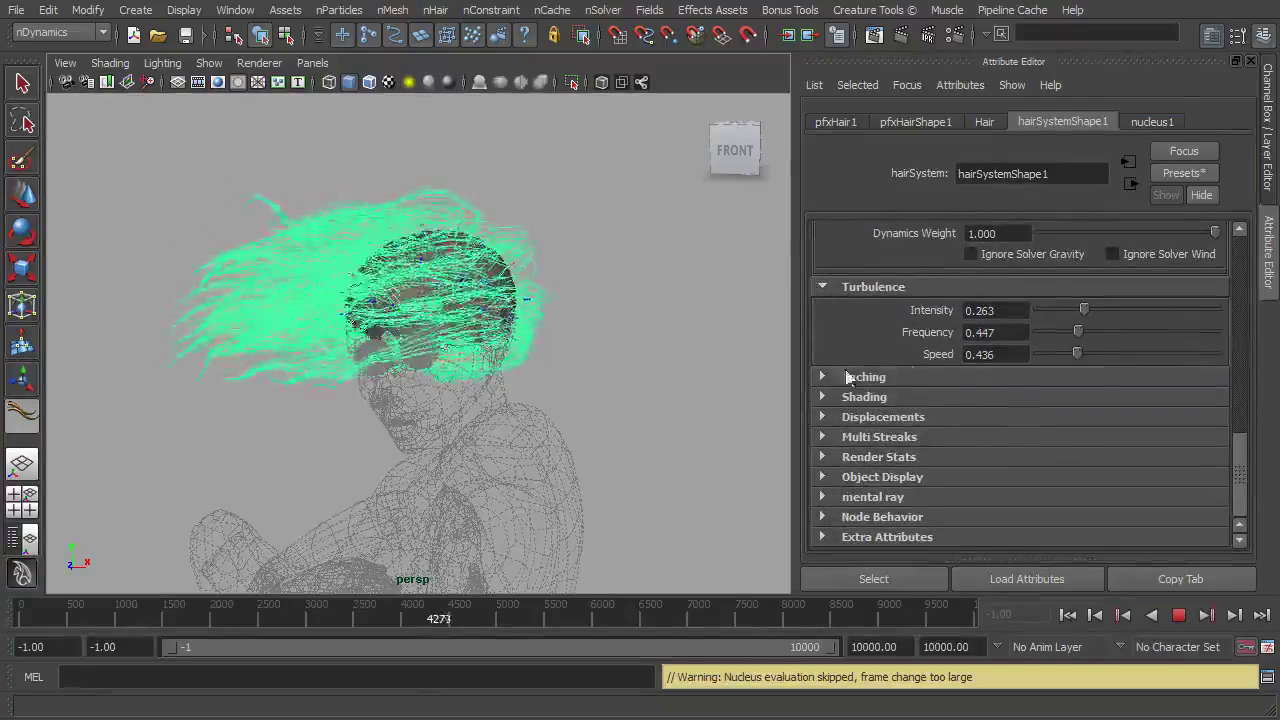